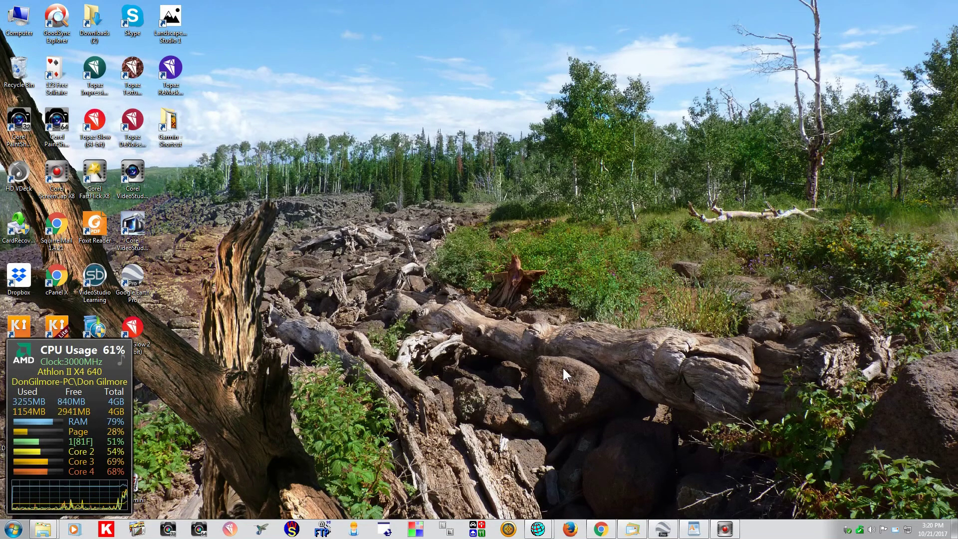
# Open the Gold Butte, Nevada day-trip page and scroll down to its South Loop topo maps.
pyautogui.click(568, 534)
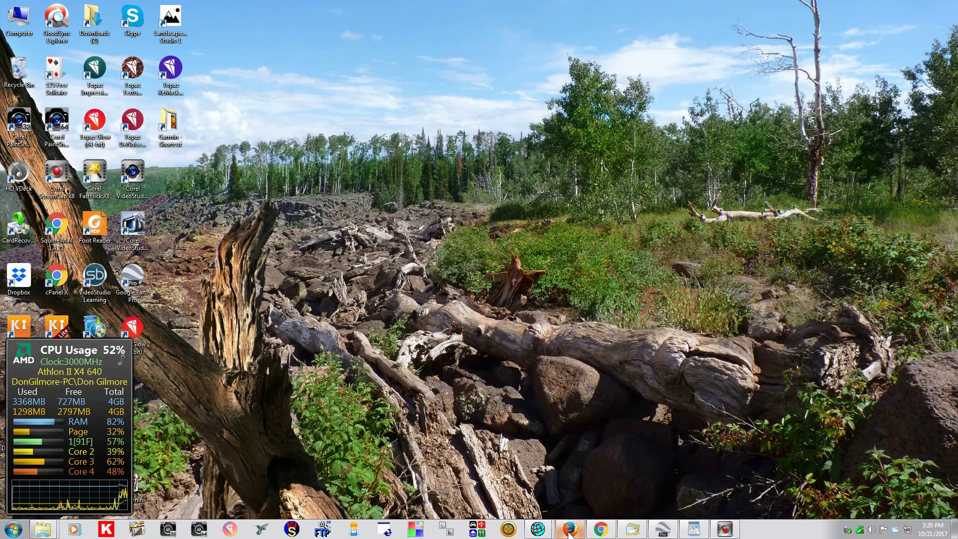
pyautogui.click(602, 530)
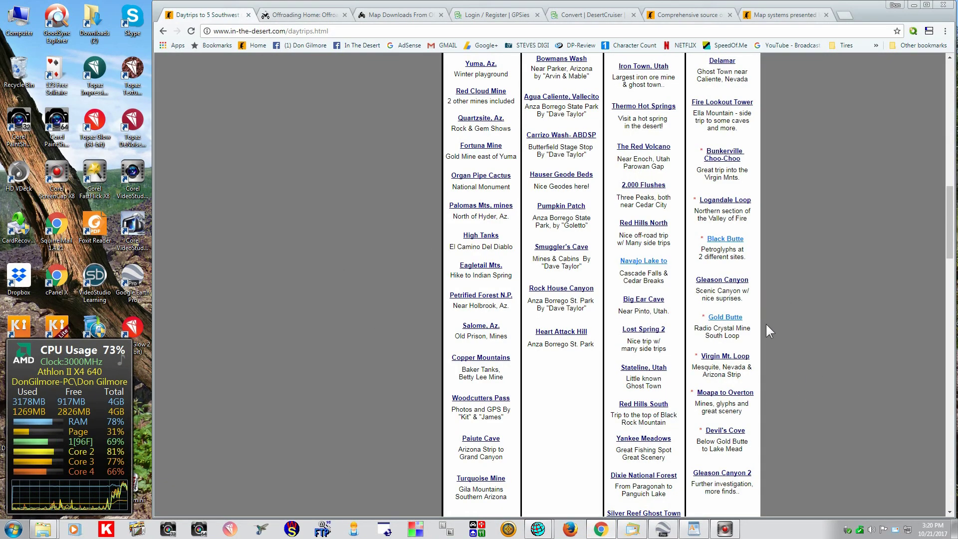
pyautogui.click(725, 317)
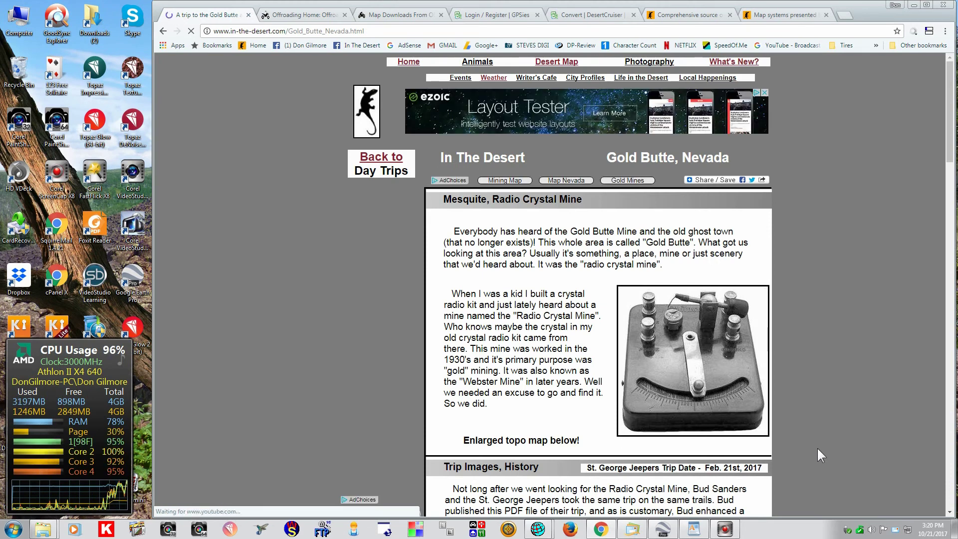
pyautogui.scroll(-1, 795, 431)
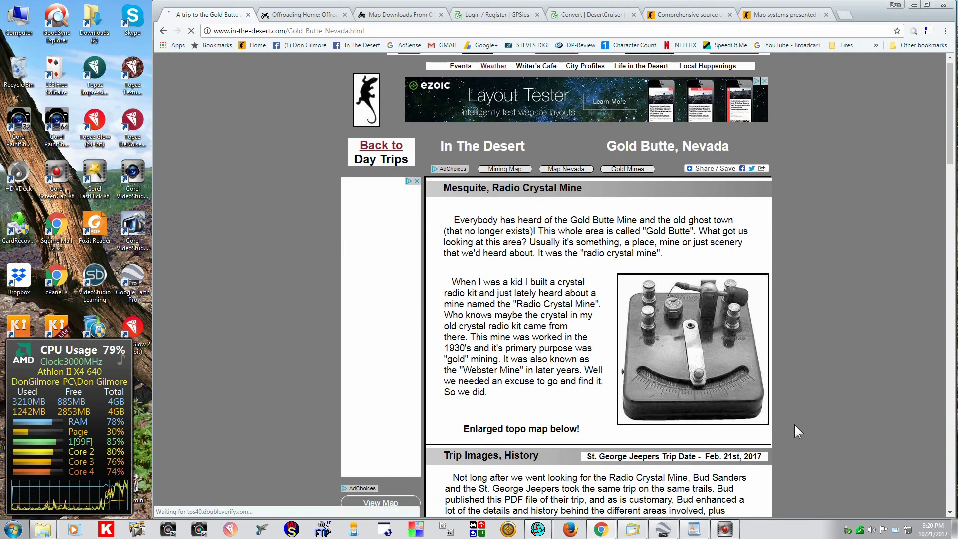
pyautogui.scroll(-1, 795, 425)
pyautogui.scroll(-1, 794, 426)
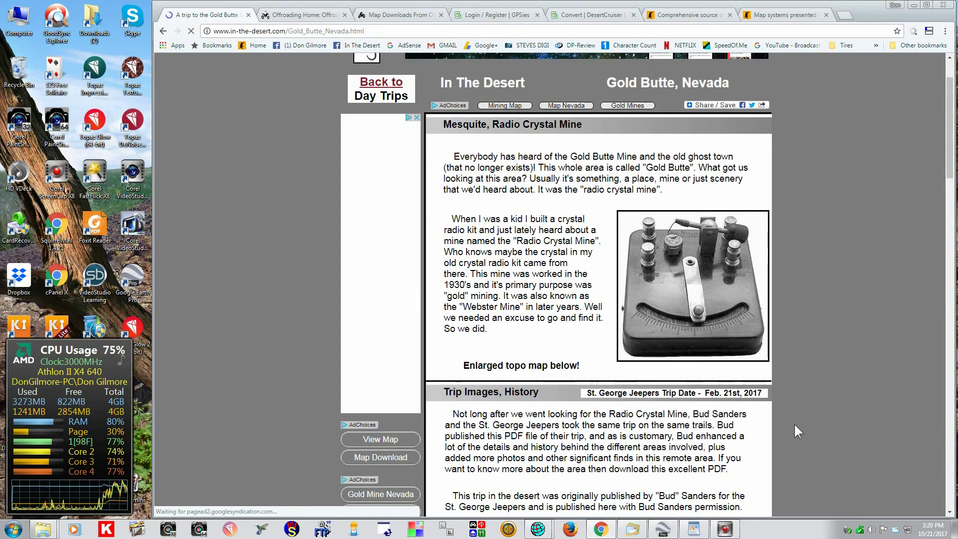
pyautogui.scroll(-8, 794, 427)
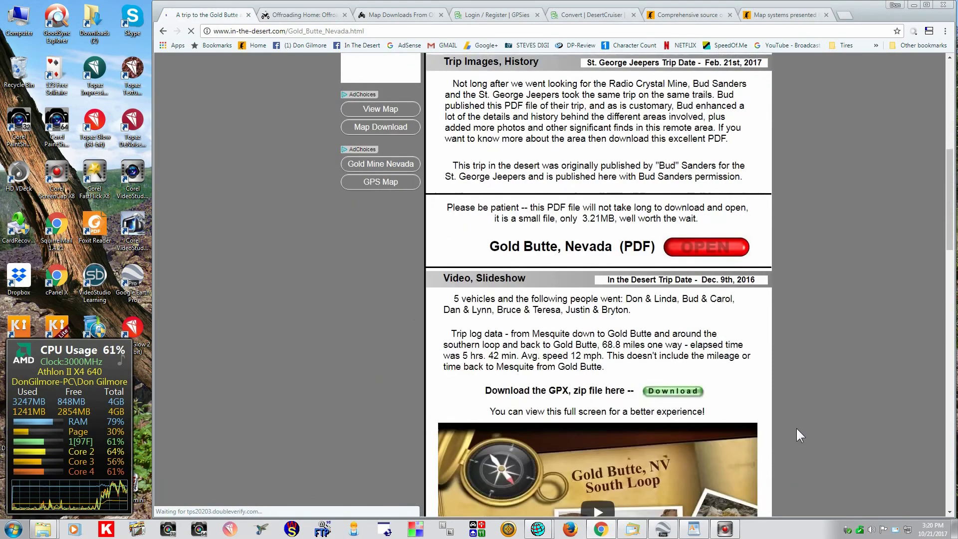
pyautogui.scroll(-12, 797, 426)
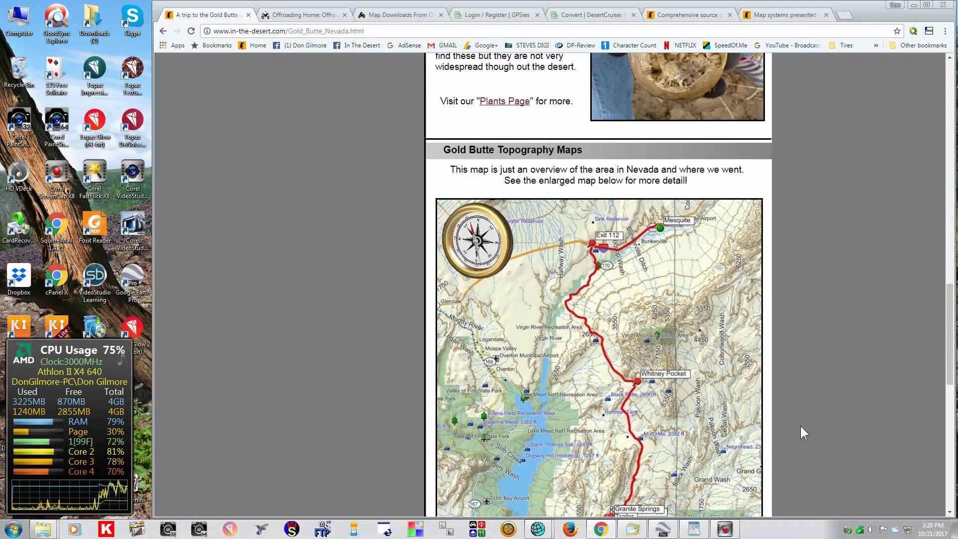
pyautogui.scroll(-3, 800, 425)
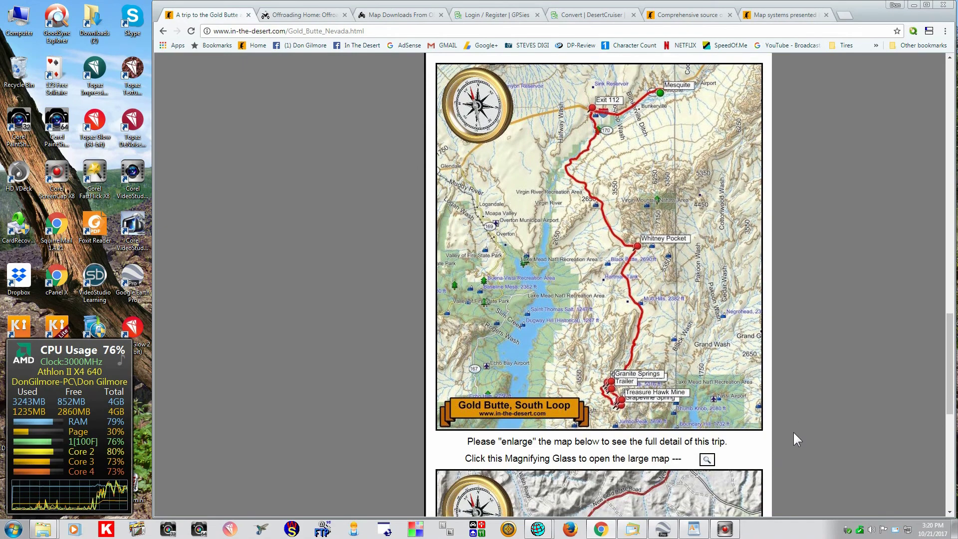
pyautogui.scroll(-5, 794, 435)
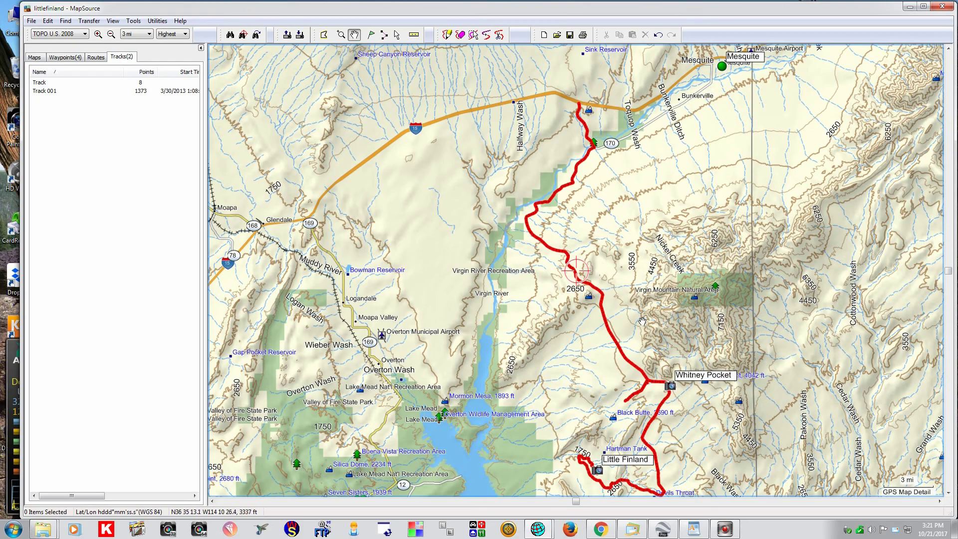
# Pan the littlefinland track south toward Gold Butte, then switch to the 001goldbuttes map window.
pyautogui.moveTo(691, 465); pyautogui.dragTo(692, 463)
pyautogui.moveTo(690, 415); pyautogui.dragTo(665, 332)
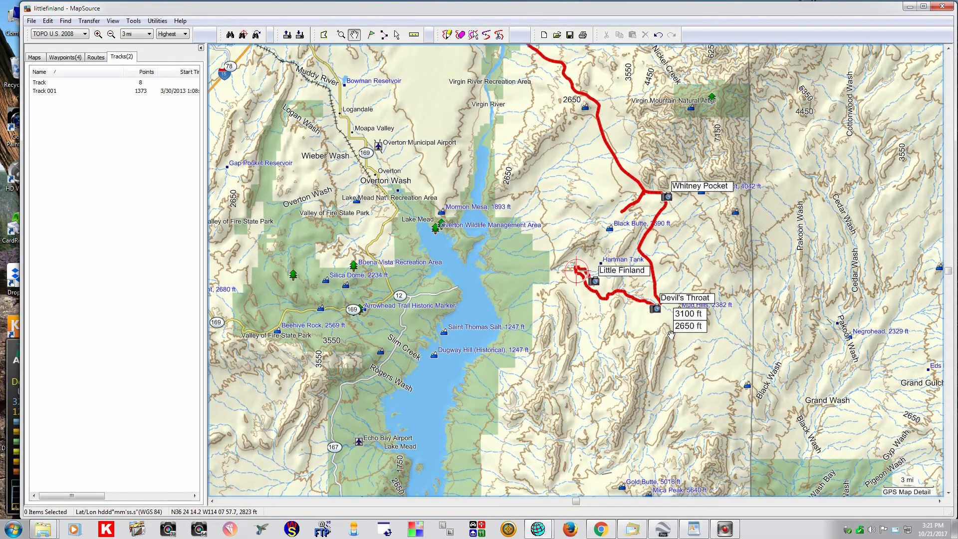
pyautogui.moveTo(671, 334); pyautogui.dragTo(658, 206)
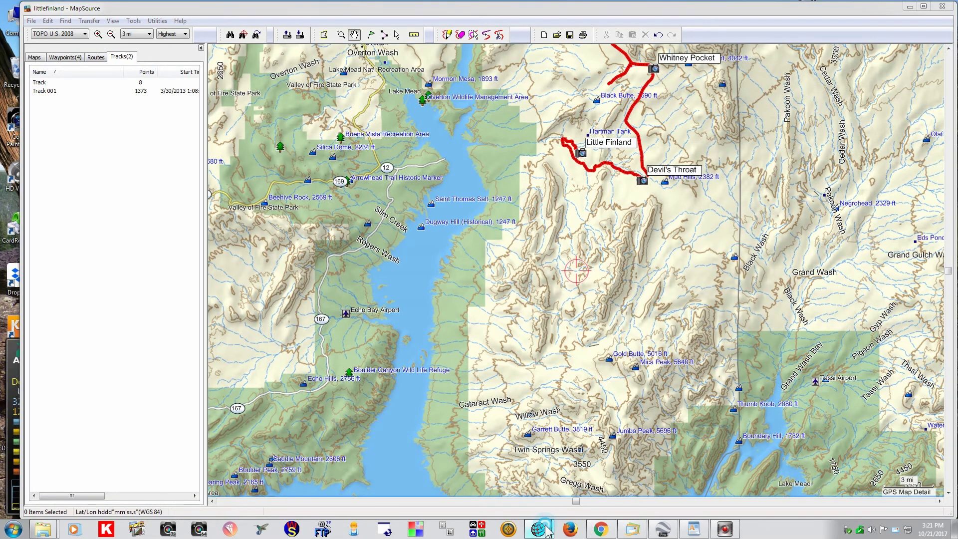
pyautogui.moveTo(548, 530)
pyautogui.click(525, 472)
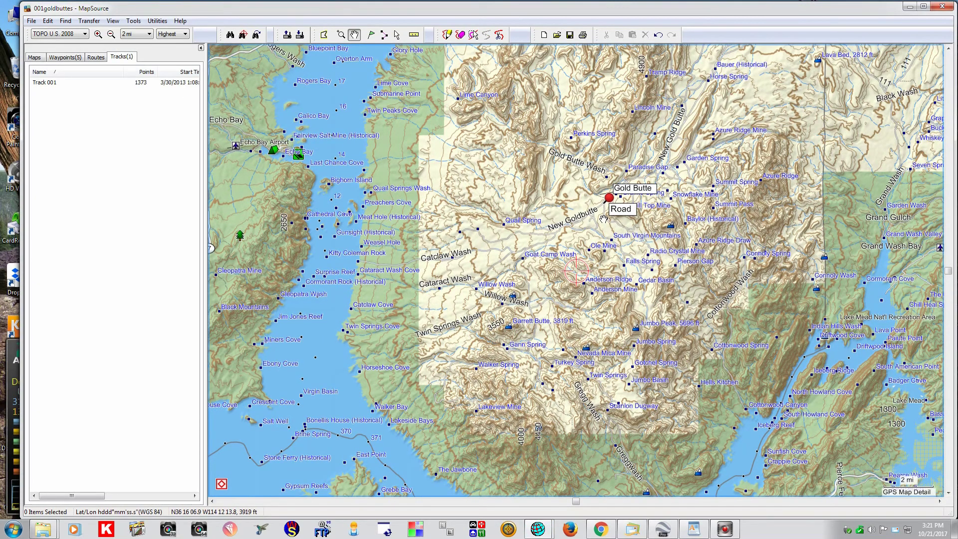
# Zoom in twice to the 1 mi scale and locate the Radio Crystal Mine waypoint.
pyautogui.click(98, 34)
pyautogui.click(97, 34)
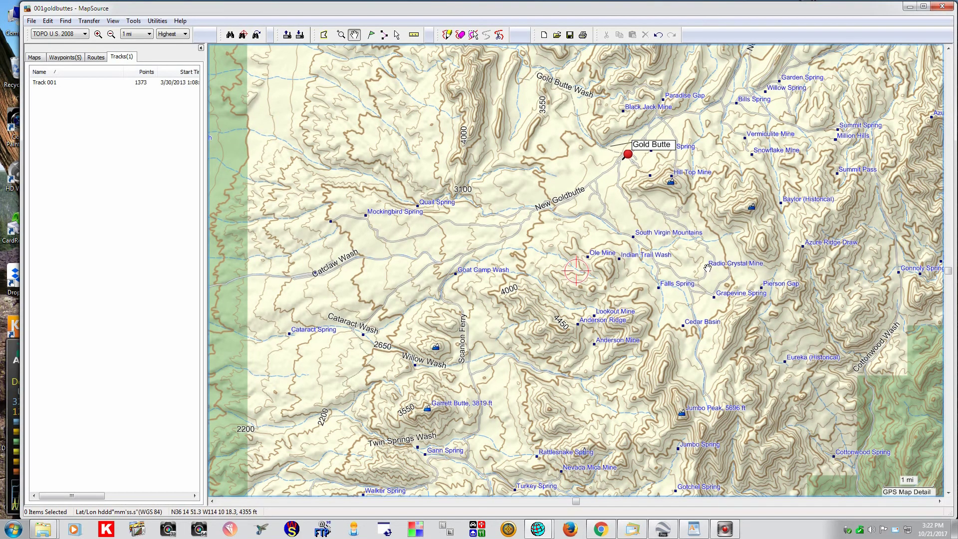
pyautogui.moveTo(706, 267)
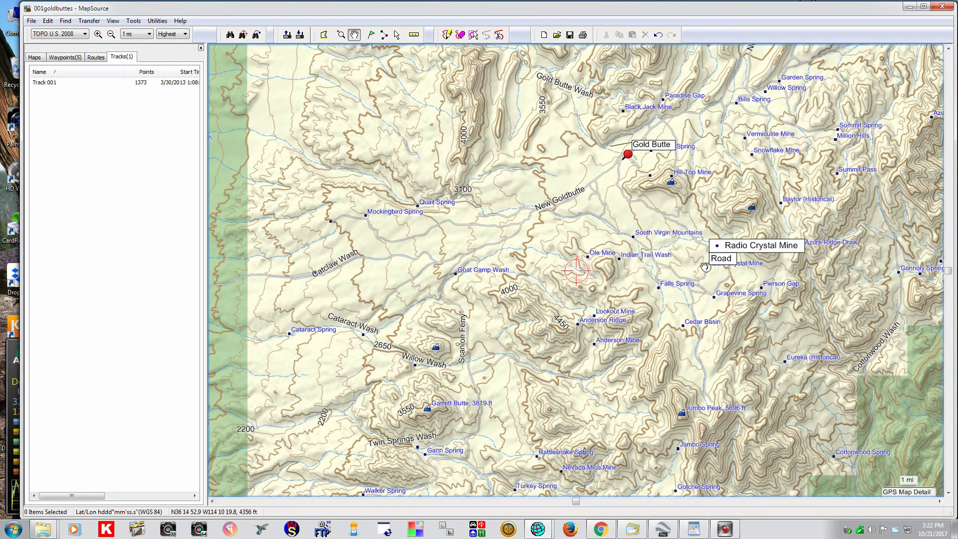
# Minimize MapSource, bring up the Radio Crystal Mine mail, and open the route's map-download page.
pyautogui.click(632, 530)
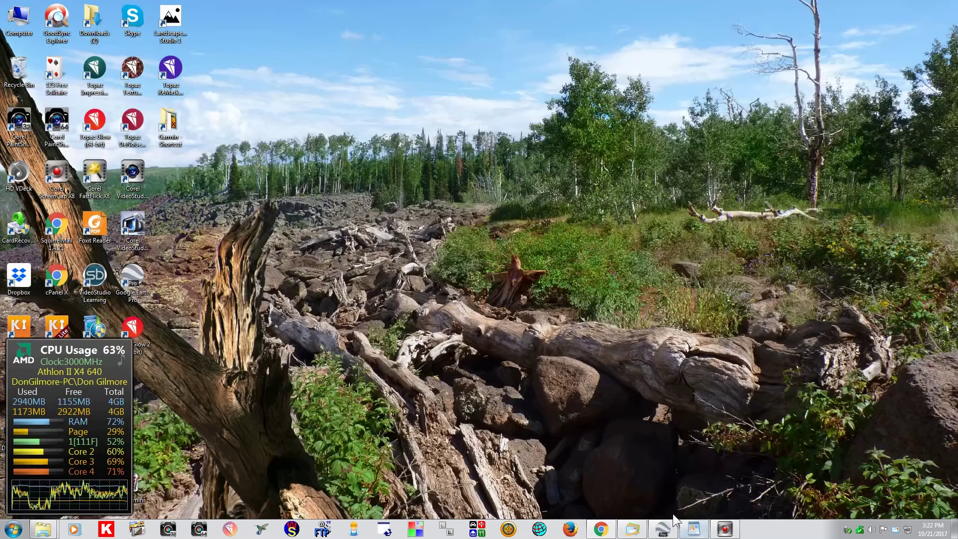
pyautogui.click(632, 530)
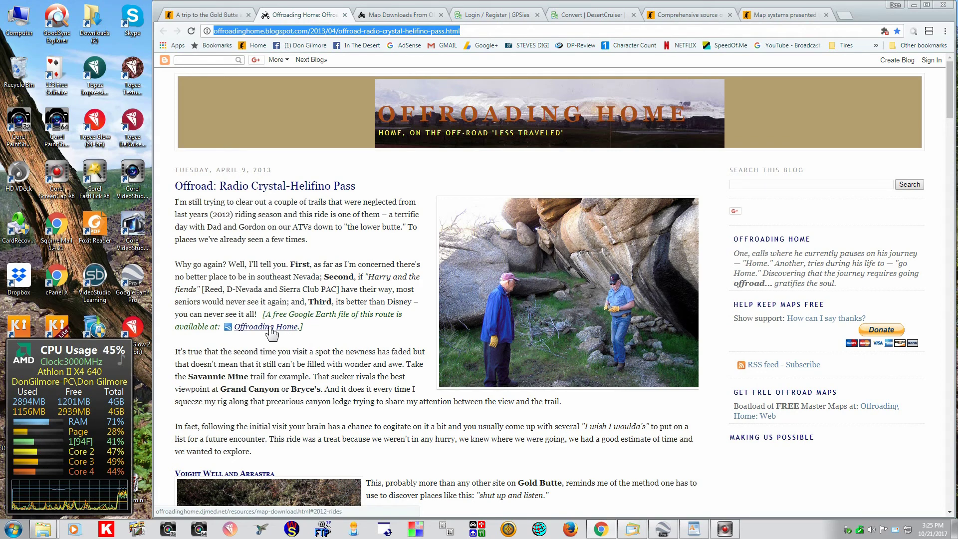
pyautogui.click(393, 14)
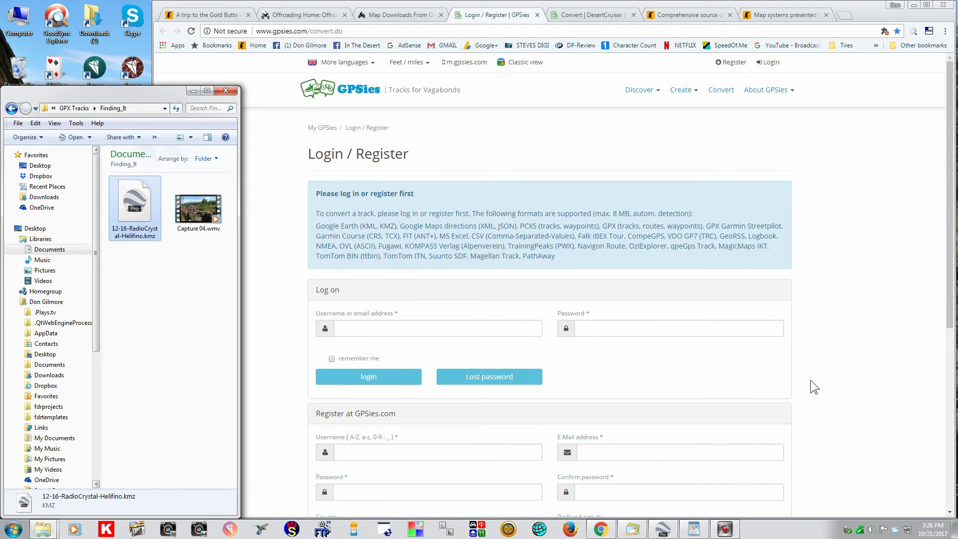
# Open 12-16-RadioCrystal-Helifino.kmz in Google Earth Pro to display the yellow Gold Butte track.
pyautogui.click(538, 530)
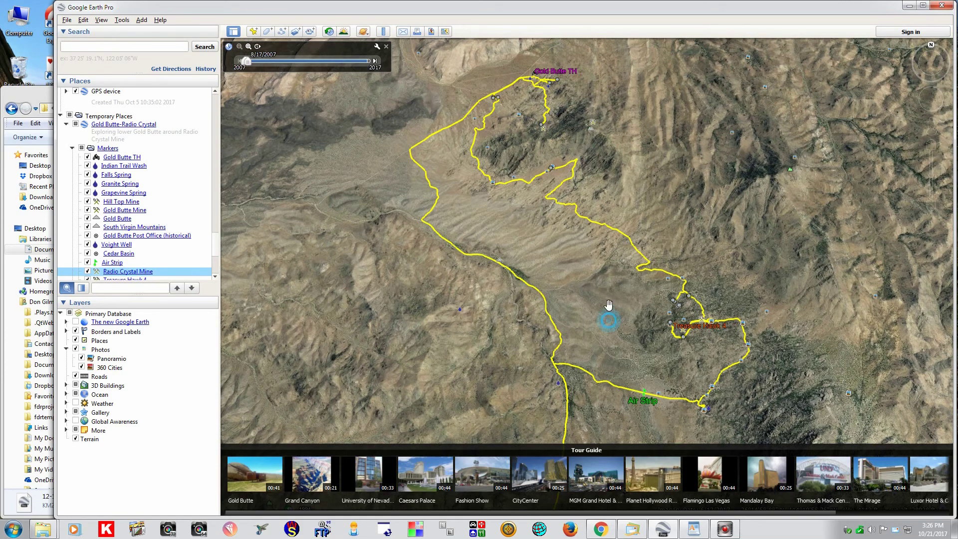
# Pan Google Earth over the track near Radio Crystal Mine, then close Google Earth Pro.
pyautogui.moveTo(605, 314)
pyautogui.mouseDown()
pyautogui.moveTo(602, 276)
pyautogui.moveTo(604, 302)
pyautogui.moveTo(614, 306)
pyautogui.mouseUp()
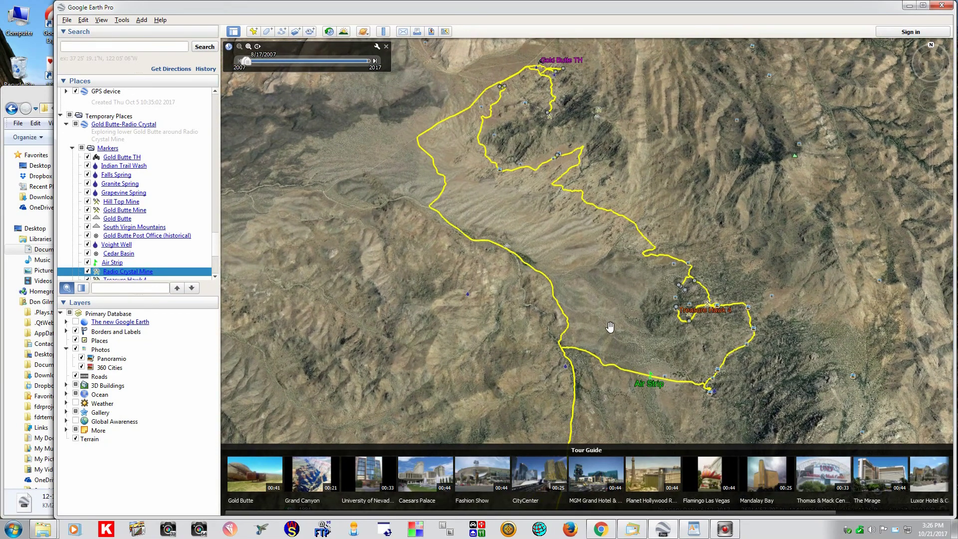
pyautogui.click(941, 5)
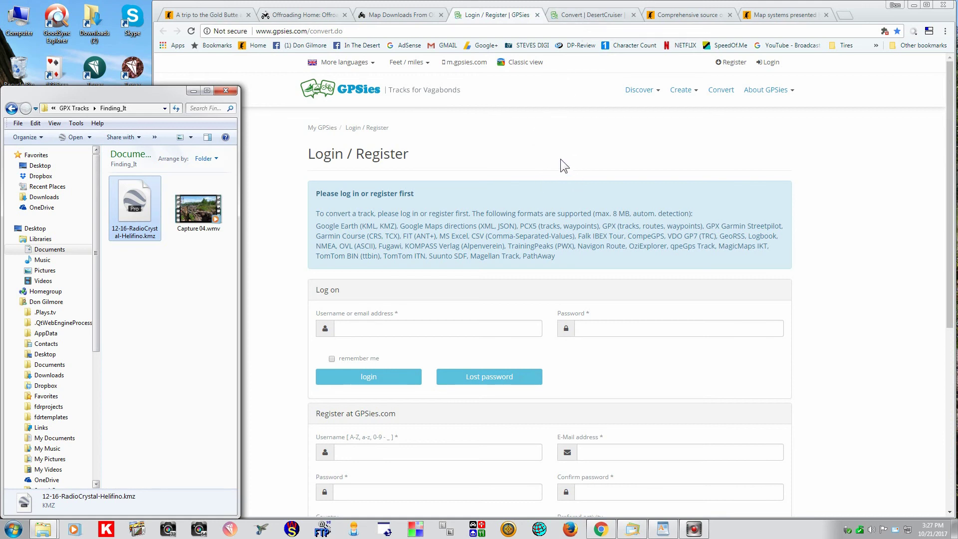
# Convert 12-16-RadioCrystal-Helifino.kmz on GPSies and save 12-16-radiocrystal-helifino.gpx into Finding_It.
pyautogui.click(591, 14)
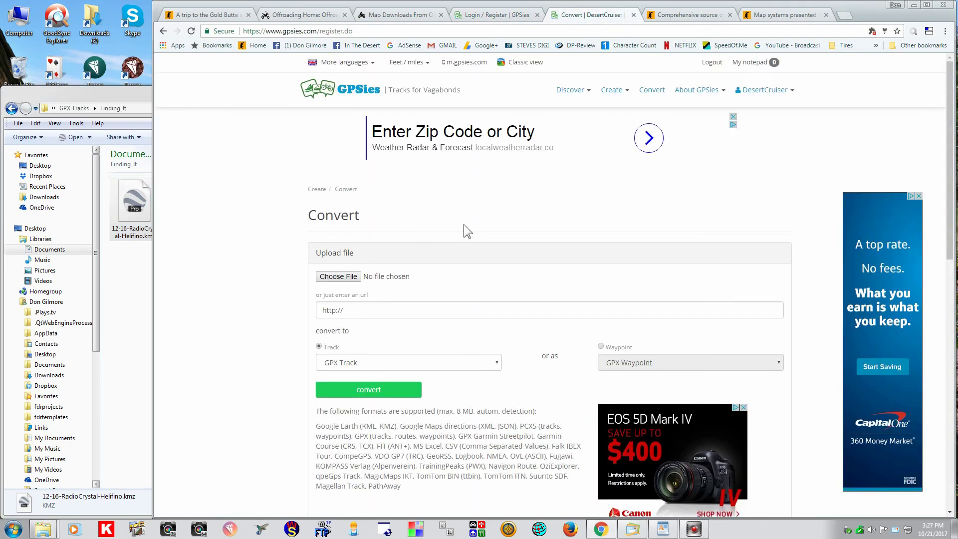
pyautogui.click(343, 277)
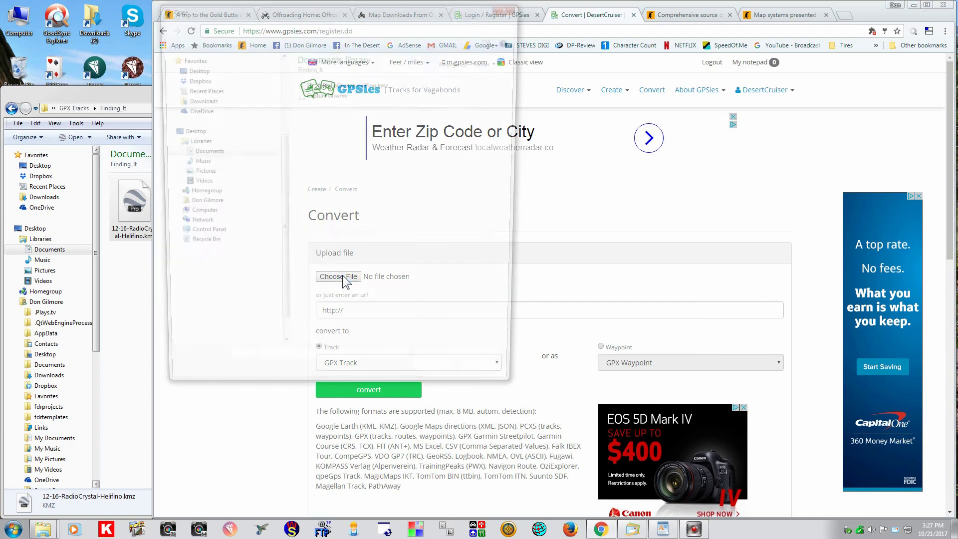
pyautogui.click(436, 386)
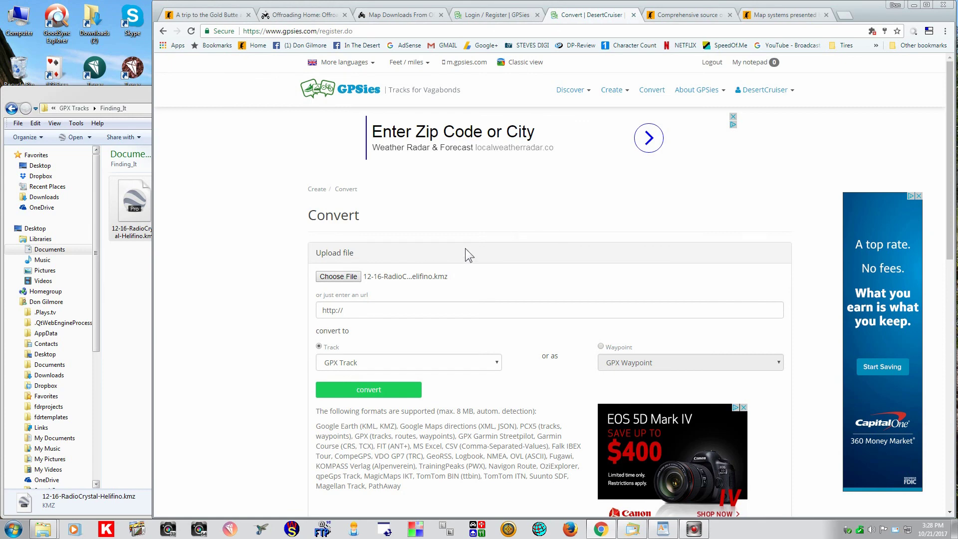
pyautogui.click(391, 390)
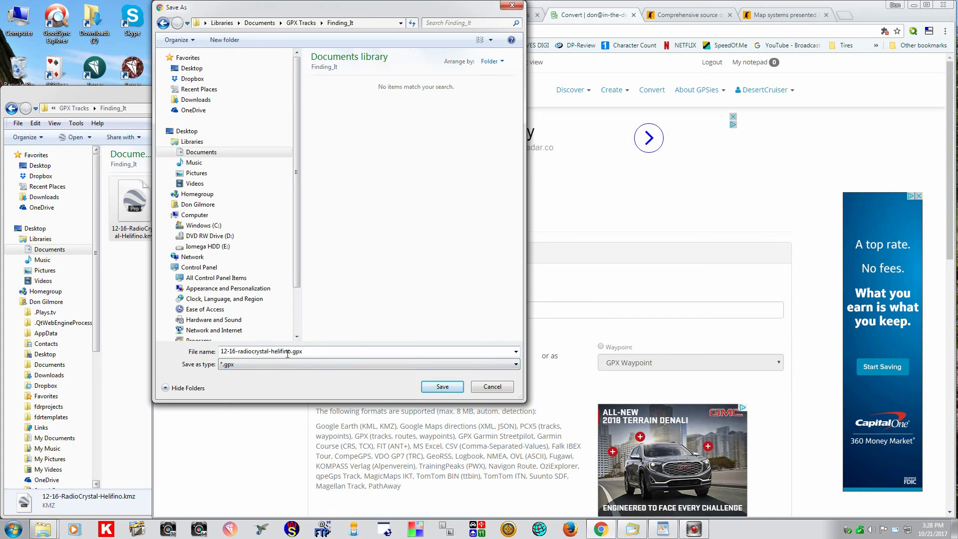
pyautogui.click(441, 387)
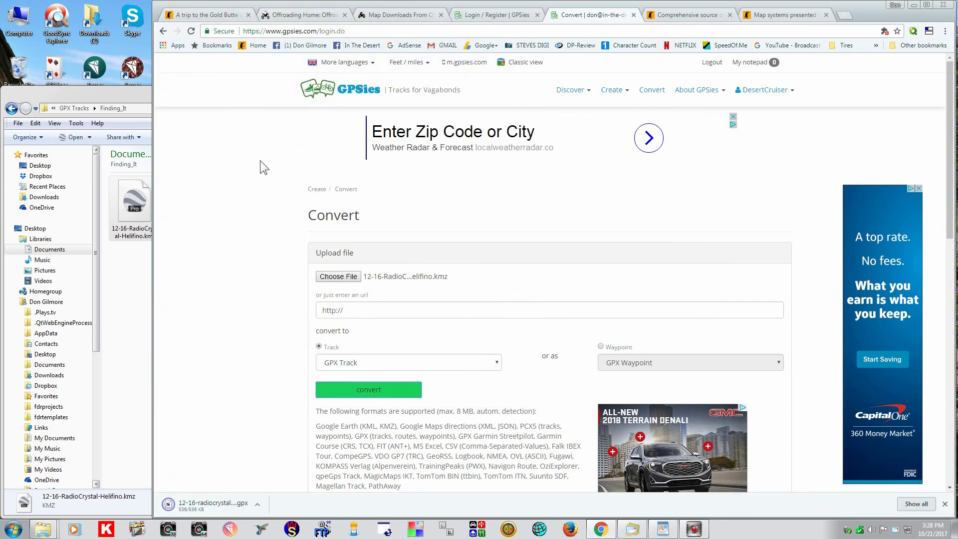
pyautogui.click(142, 96)
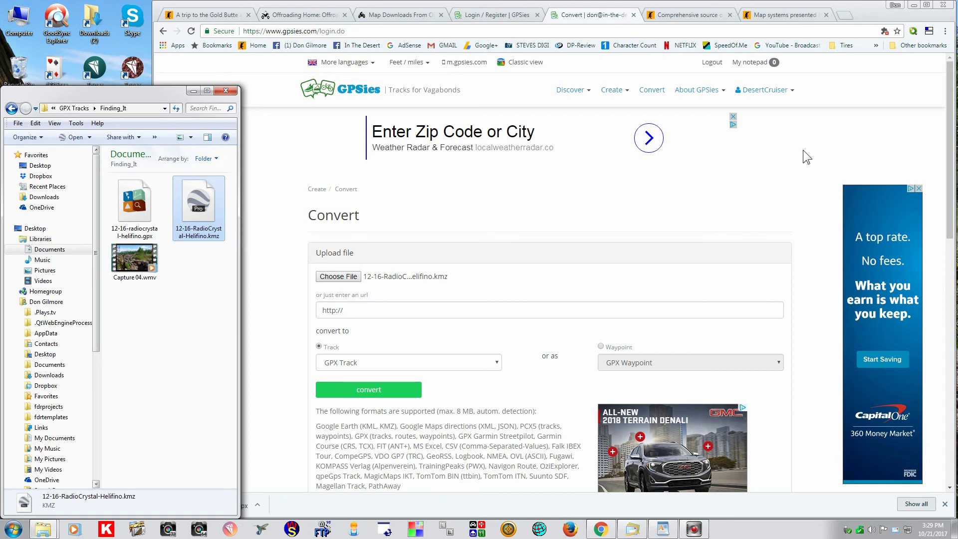
# Open 12-16-radiocrystal-helifino.gpx in MapSource and show its imported track on the map.
pyautogui.doubleClick(146, 206)
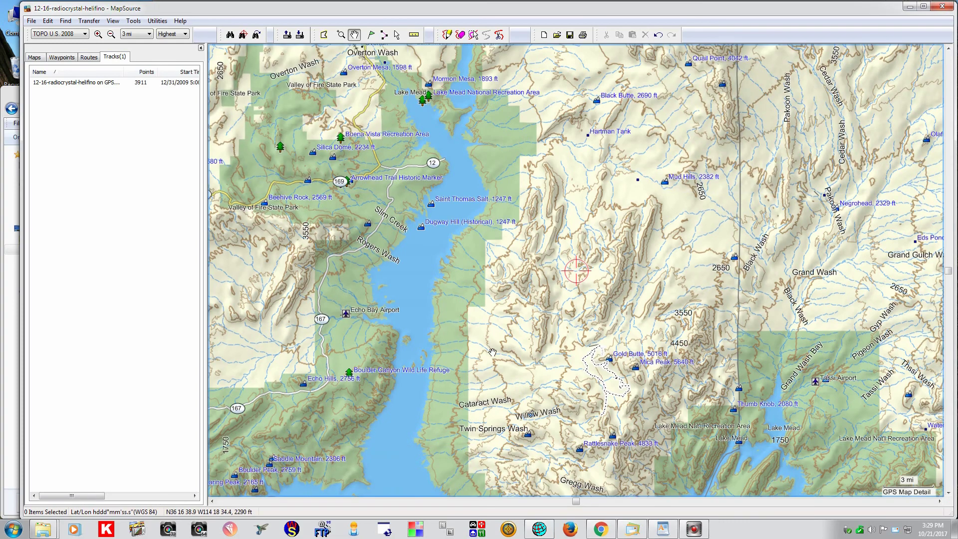
pyautogui.click(103, 83)
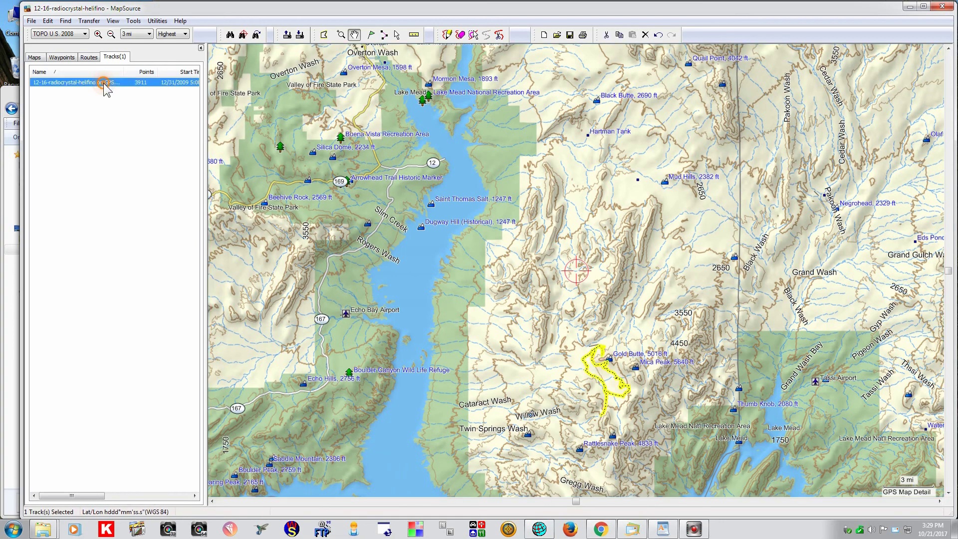
pyautogui.rightClick(104, 83)
pyautogui.click(140, 164)
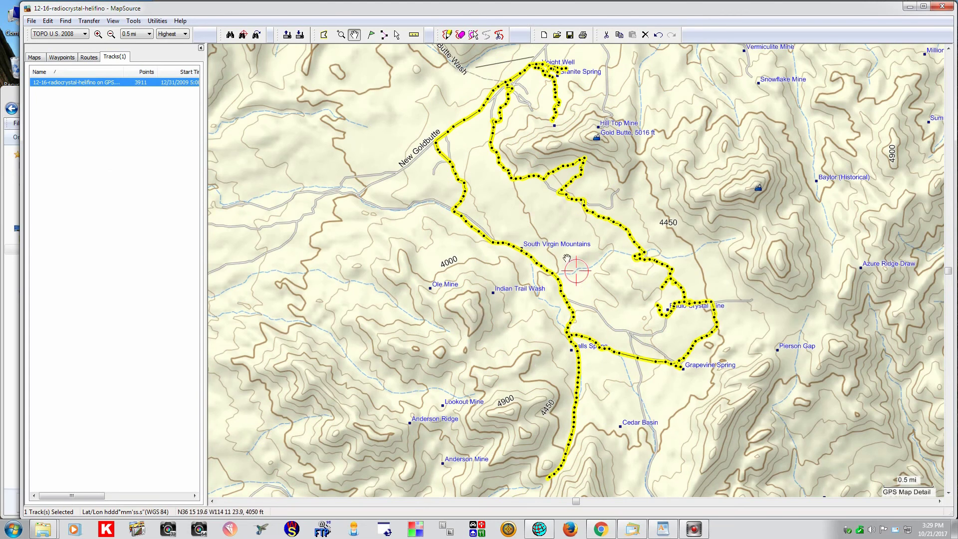
# Centre the track loop and zoom in to the 800 ft scale.
pyautogui.moveTo(598, 276); pyautogui.dragTo(596, 208)
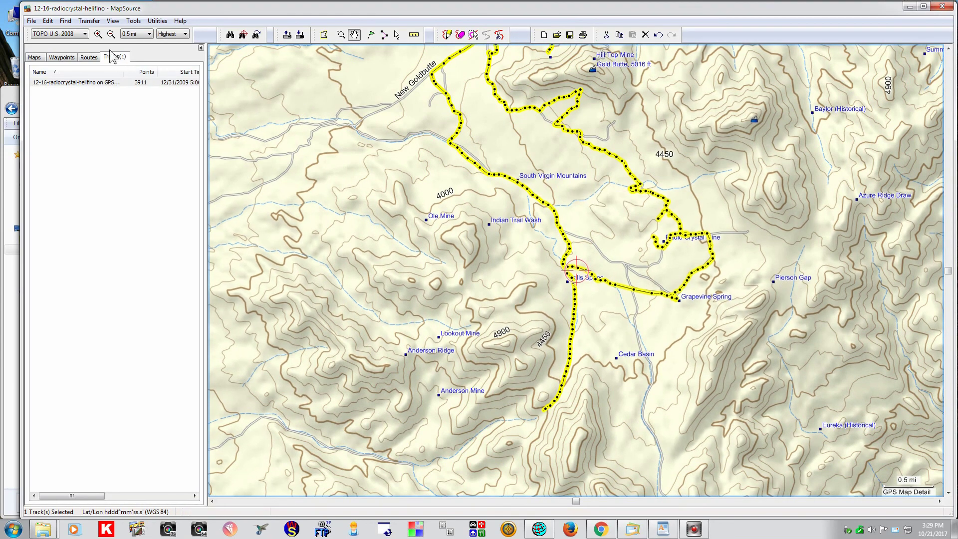
pyautogui.click(97, 33)
pyautogui.click(98, 34)
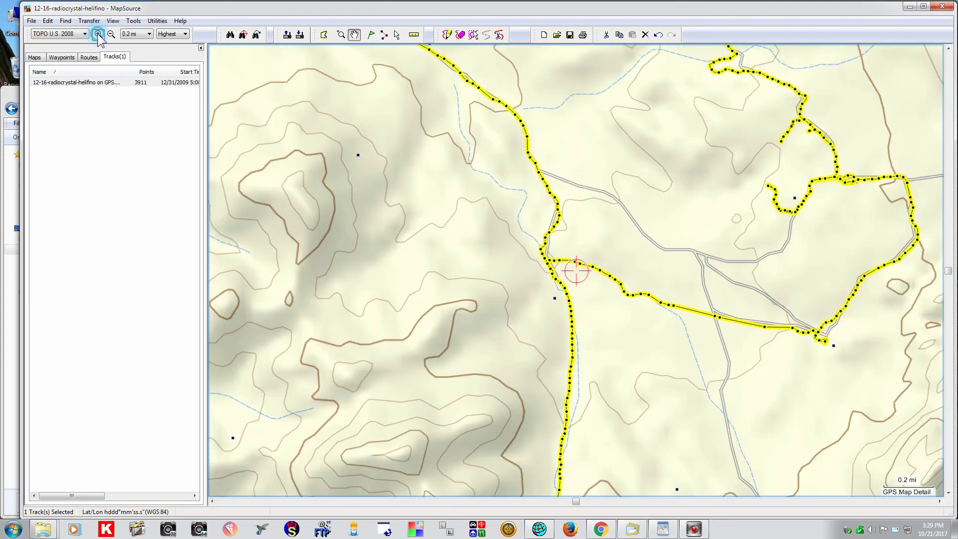
pyautogui.click(98, 34)
# Follow the track north past Radio Crystal Mine to Gold Butte Mine, Hill Top Mine and Granite Spring.
pyautogui.moveTo(762, 191); pyautogui.dragTo(638, 272)
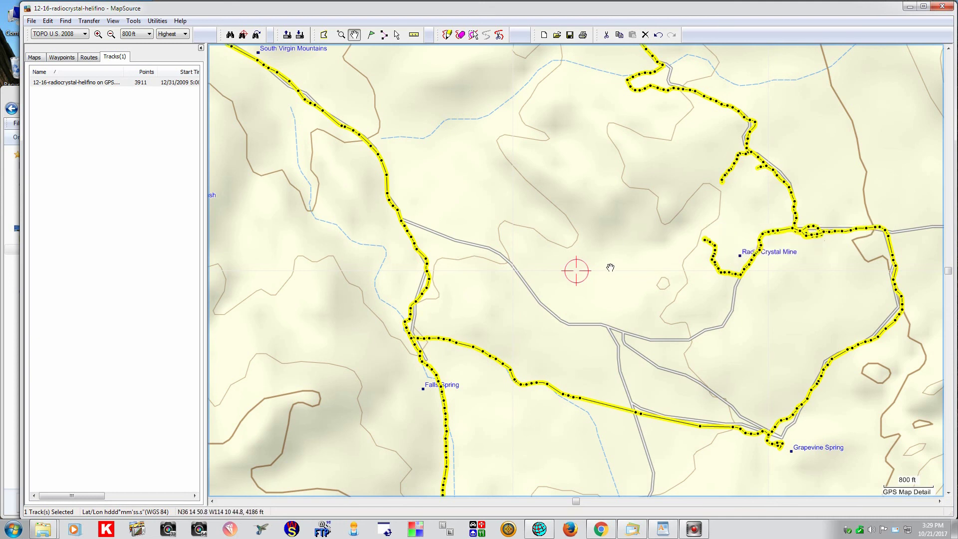
pyautogui.moveTo(614, 248); pyautogui.dragTo(630, 112)
pyautogui.moveTo(499, 55)
pyautogui.mouseDown()
pyautogui.moveTo(514, 85)
pyautogui.moveTo(529, 264)
pyautogui.mouseUp()
pyautogui.moveTo(528, 101)
pyautogui.mouseDown()
pyautogui.moveTo(505, 141)
pyautogui.moveTo(611, 347)
pyautogui.mouseUp()
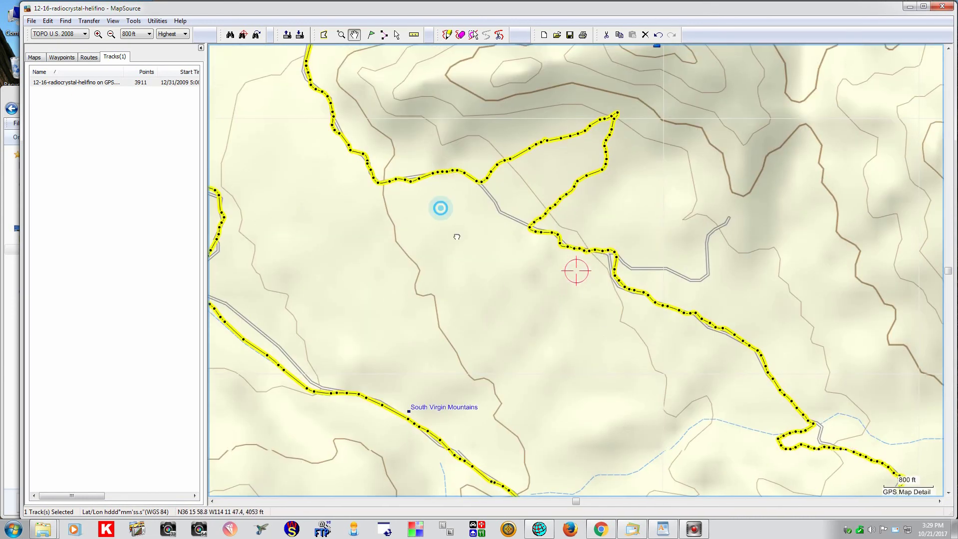
pyautogui.moveTo(439, 205); pyautogui.dragTo(572, 333)
pyautogui.moveTo(552, 197); pyautogui.dragTo(587, 314)
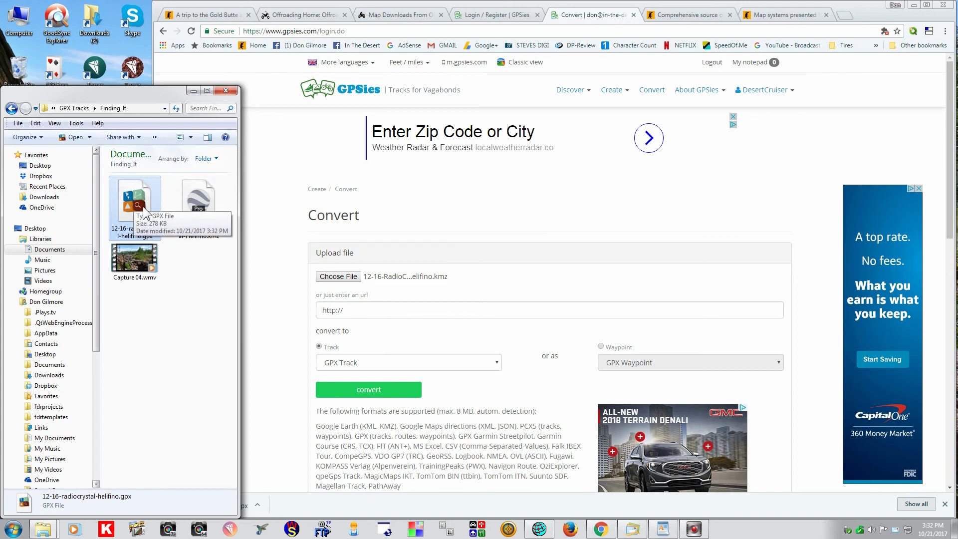
# Reopen the .gpx in MapSource, centre Radio Crystal Mine and Grapevine Spring, then minimize MapSource.
pyautogui.doubleClick(151, 225)
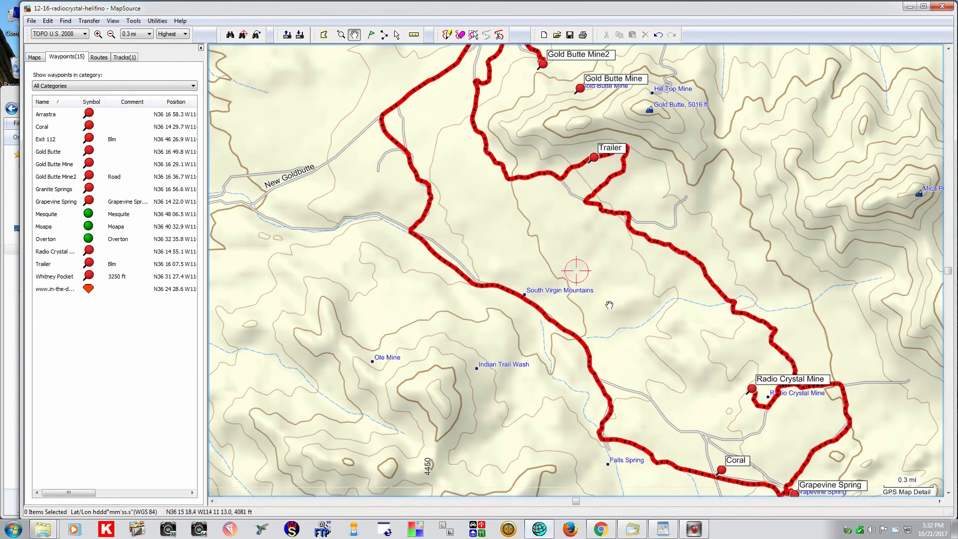
pyautogui.moveTo(551, 226); pyautogui.dragTo(574, 332)
pyautogui.moveTo(543, 223); pyautogui.dragTo(537, 210)
pyautogui.moveTo(639, 374); pyautogui.dragTo(582, 204)
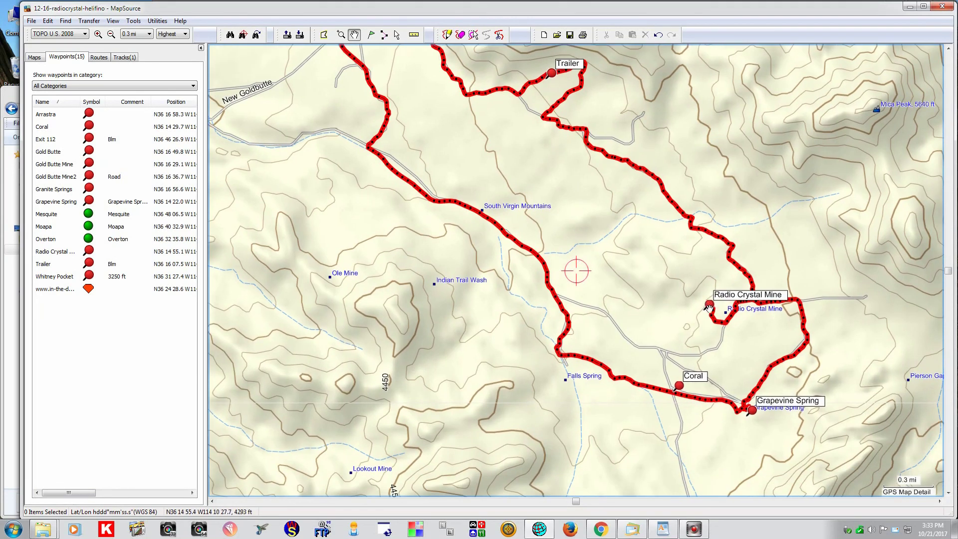
pyautogui.moveTo(709, 306)
pyautogui.moveTo(643, 303); pyautogui.dragTo(623, 303)
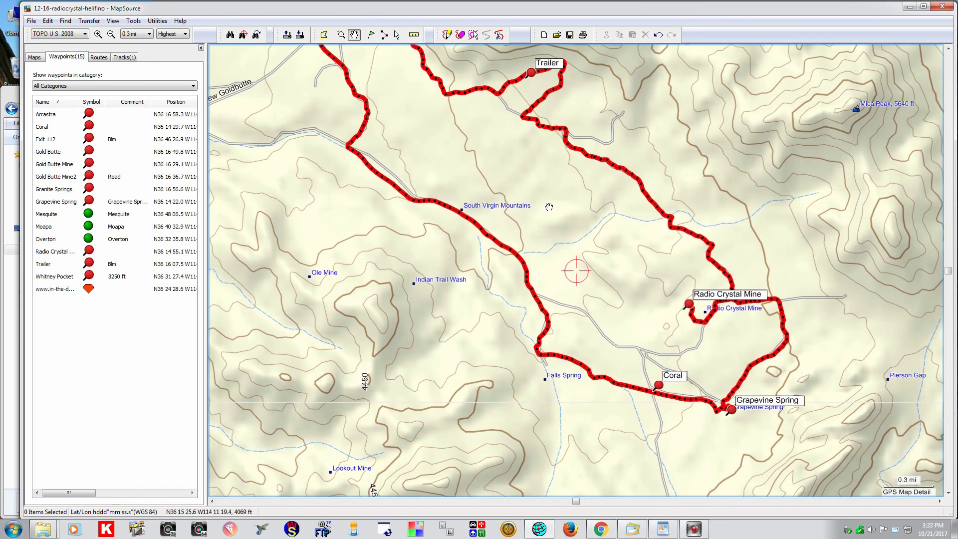
pyautogui.moveTo(557, 201); pyautogui.dragTo(559, 236)
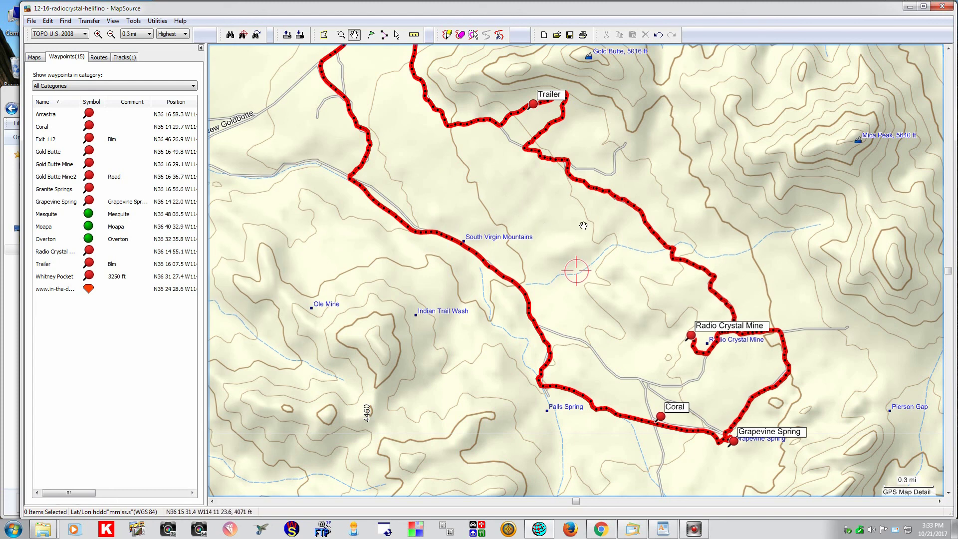
pyautogui.click(909, 6)
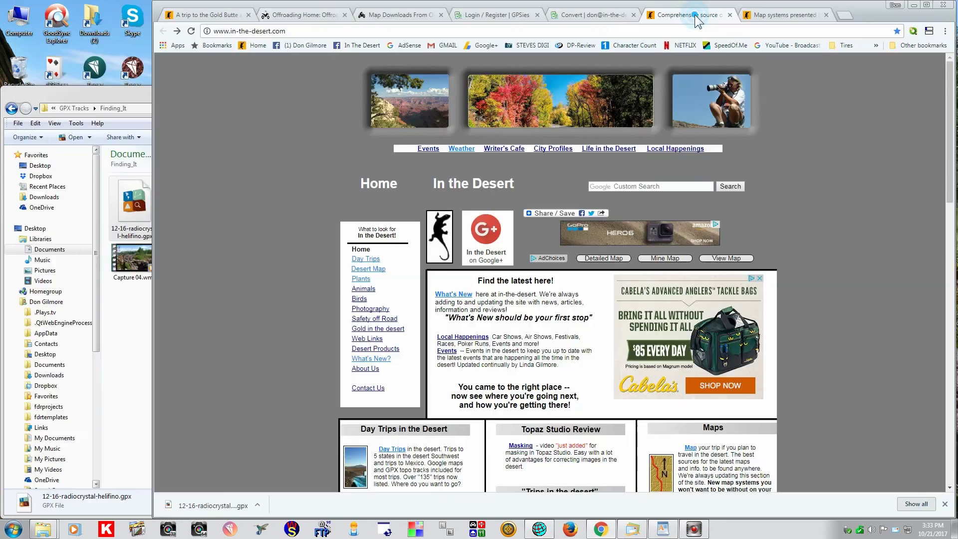
# From the Maps page, open the CalTopo Hi-res Topo Map page and launch the CalTopo map.
pyautogui.click(769, 15)
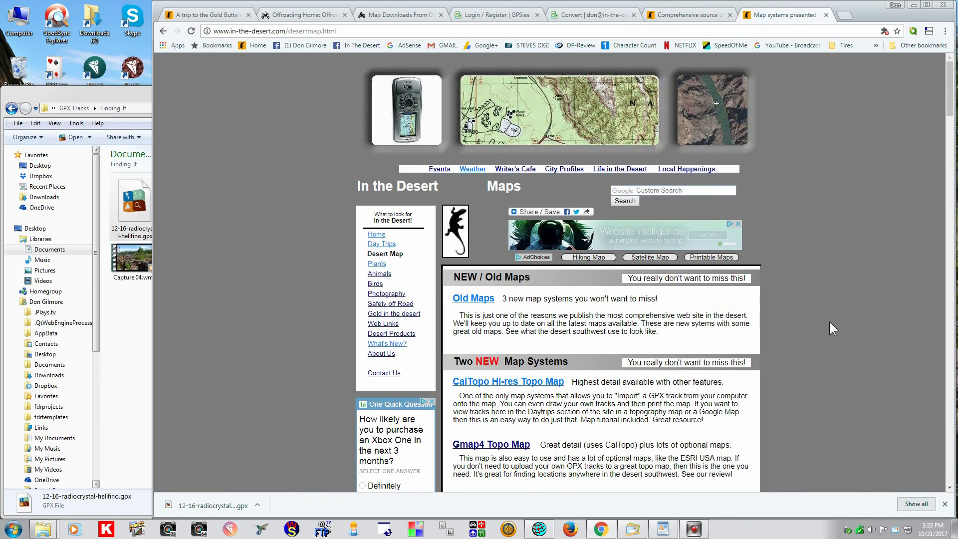
pyautogui.click(490, 383)
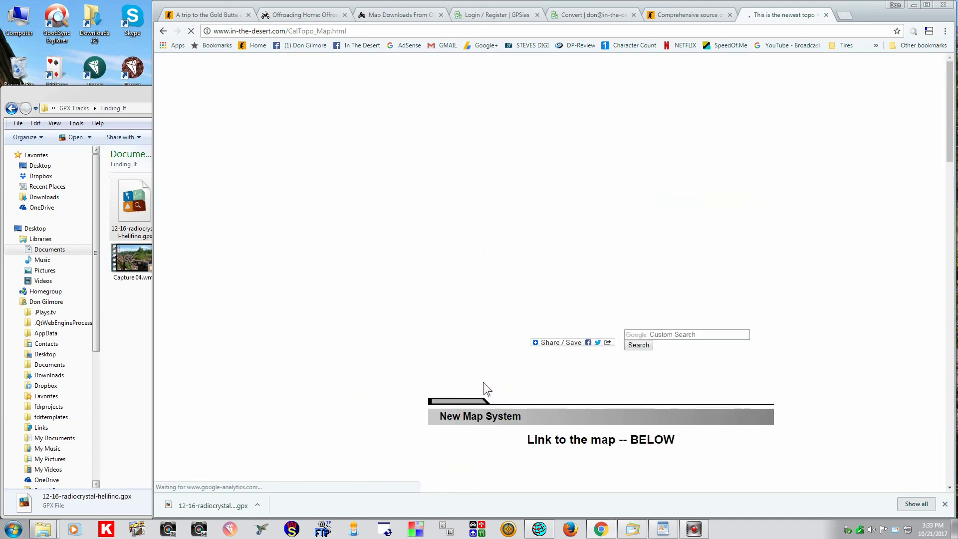
pyautogui.scroll(-15, 798, 402)
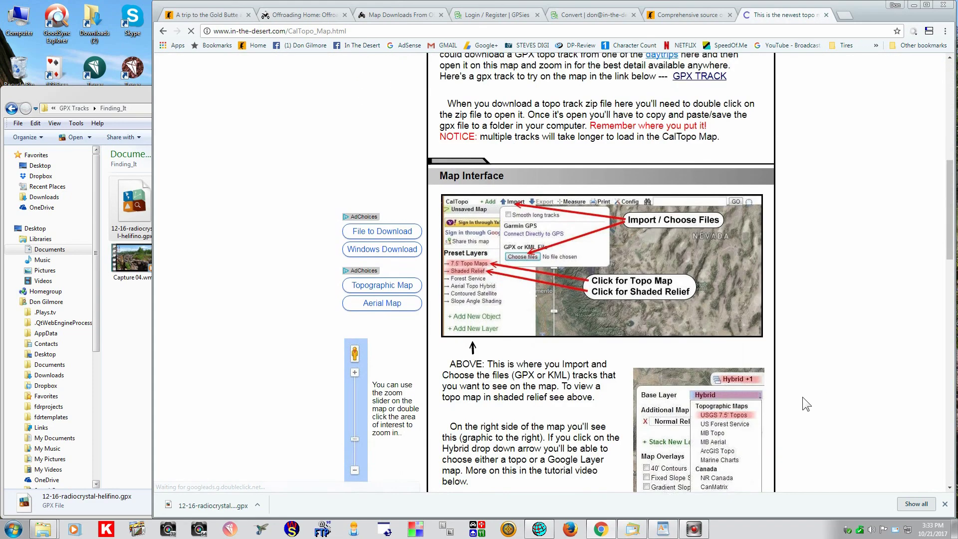
pyautogui.scroll(-4, 800, 396)
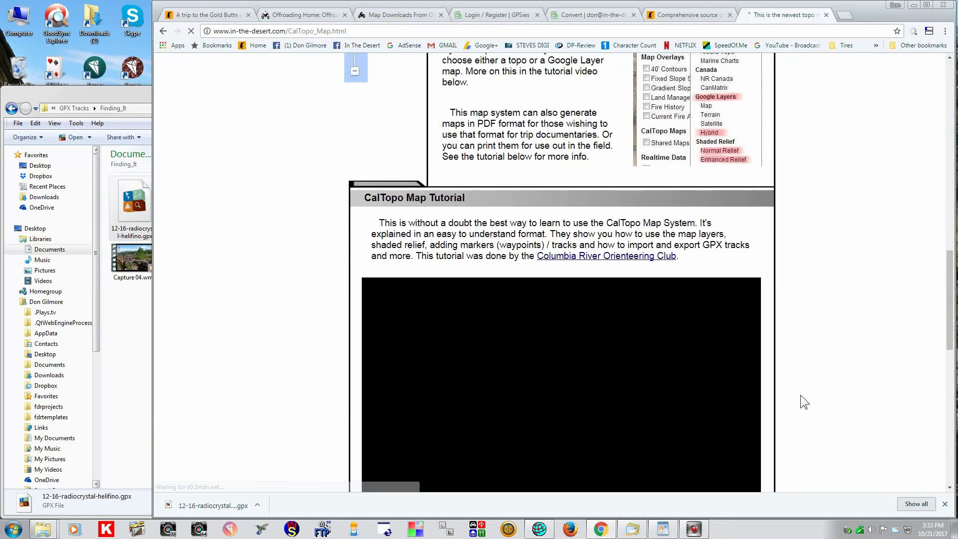
pyautogui.scroll(-3, 800, 394)
pyautogui.scroll(-2, 800, 394)
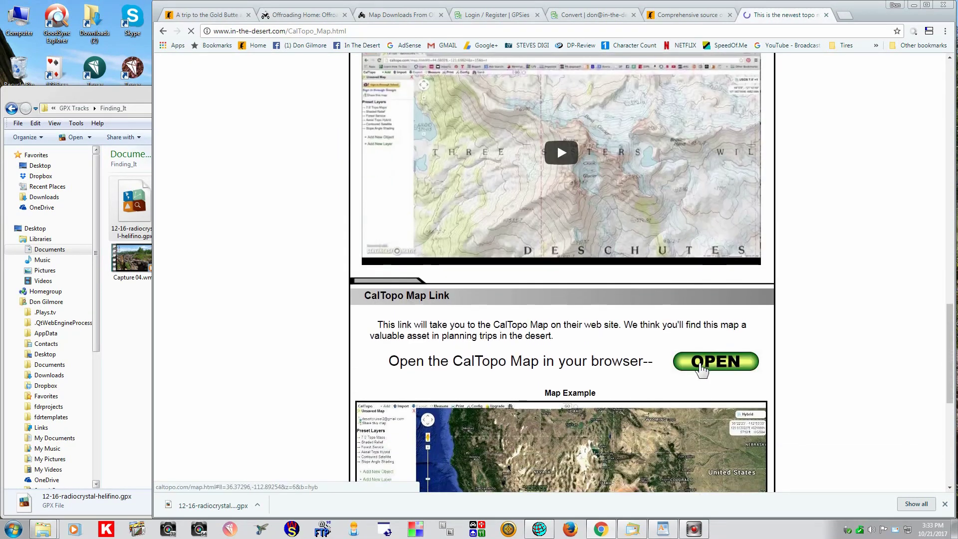
pyautogui.click(698, 363)
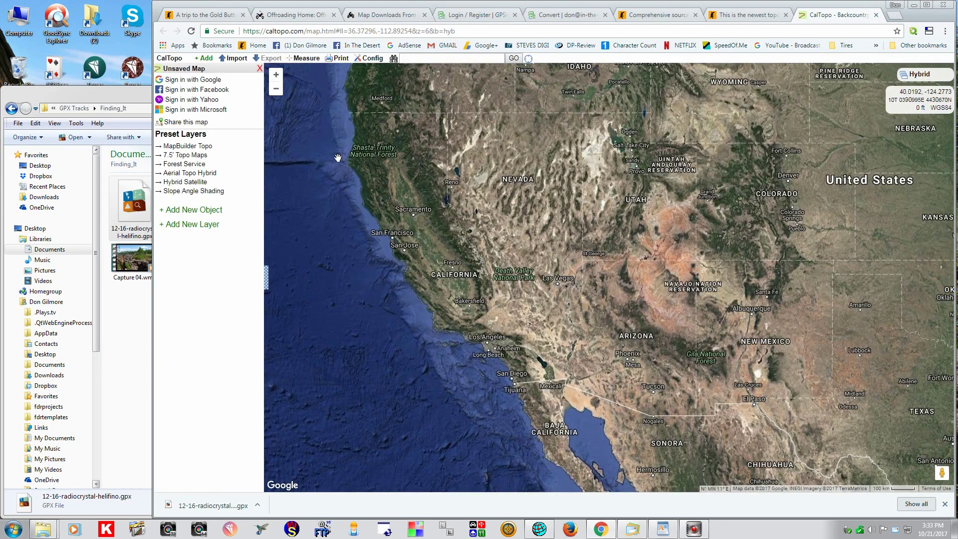
# Import 12-16-radiocrystal-helifino.gpx into CalTopo with all its markers and the route.
pyautogui.click(241, 60)
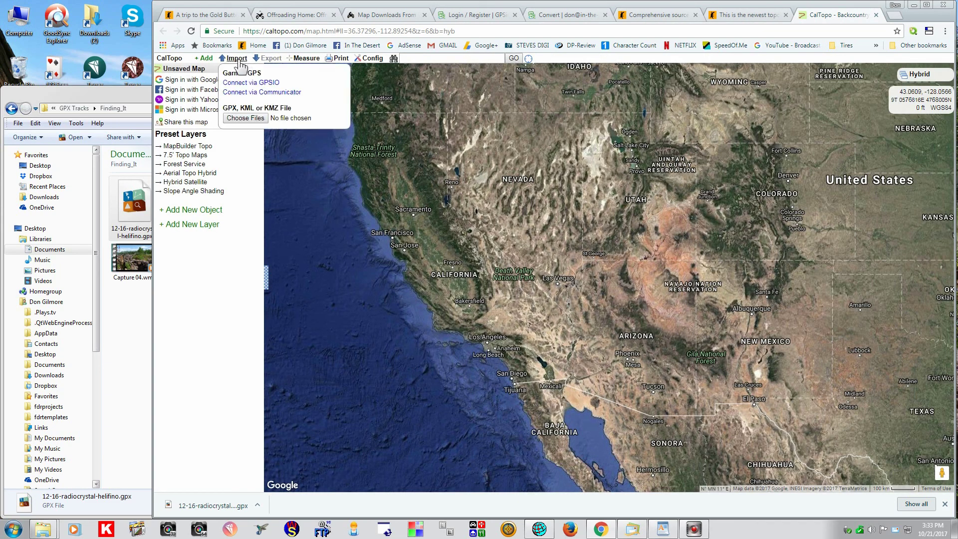
pyautogui.click(245, 119)
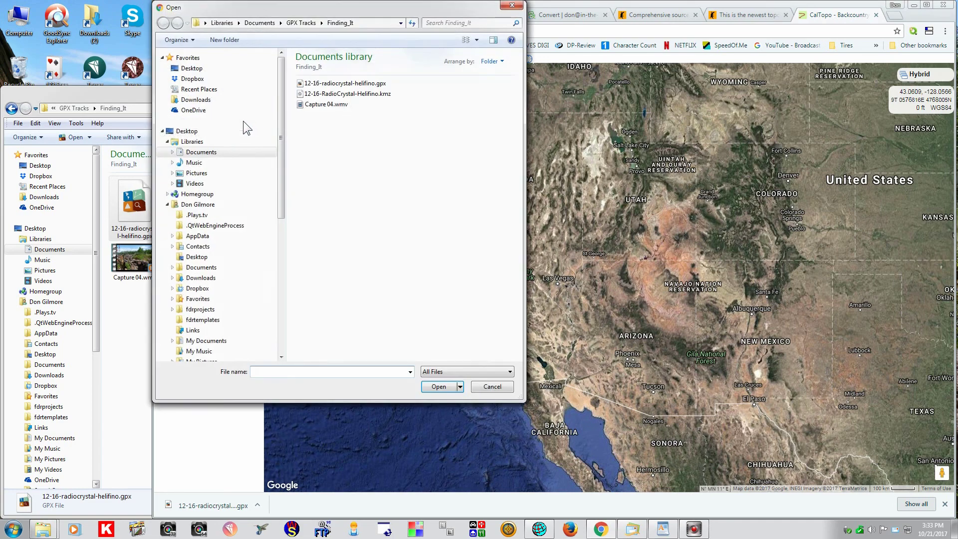
pyautogui.doubleClick(372, 84)
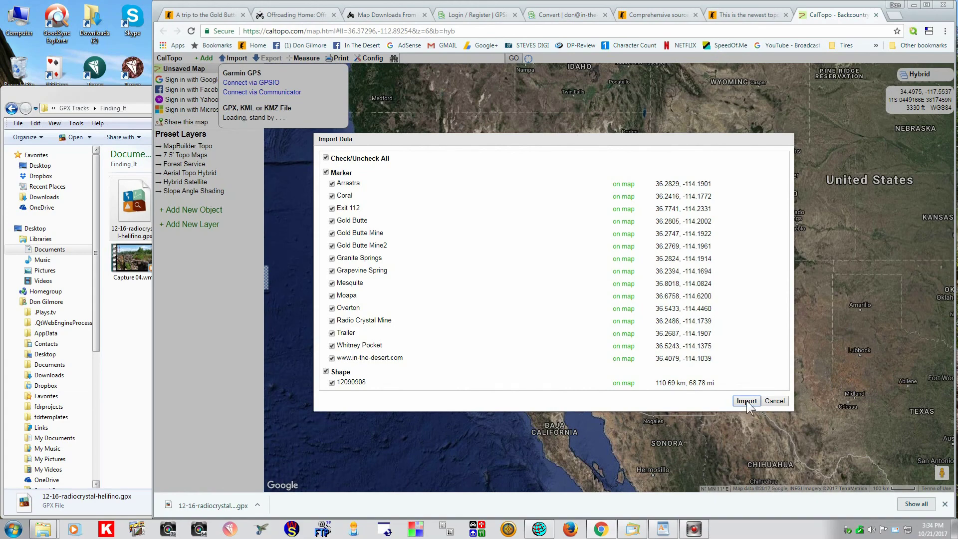
pyautogui.click(746, 400)
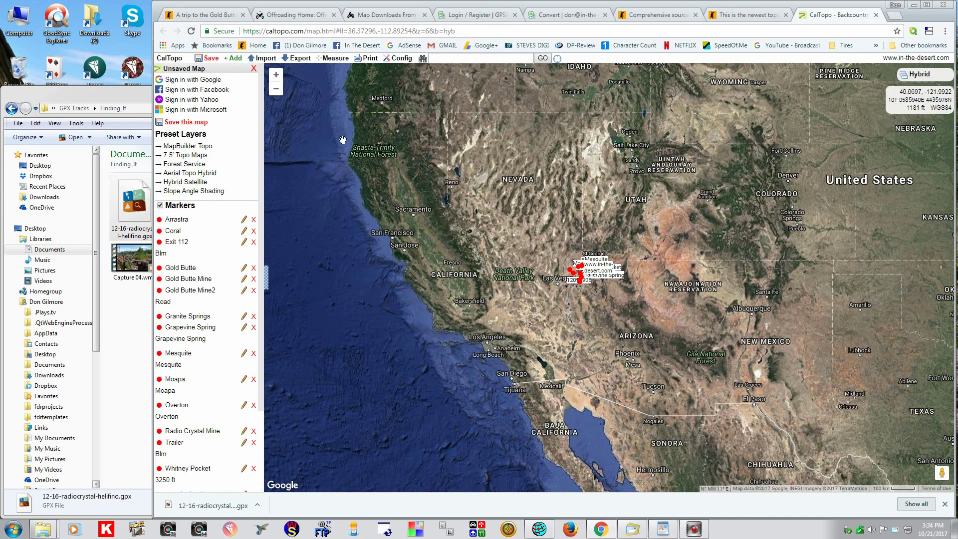
# Zoom in several levels and drag the red route and its markers into view.
pyautogui.click(277, 77)
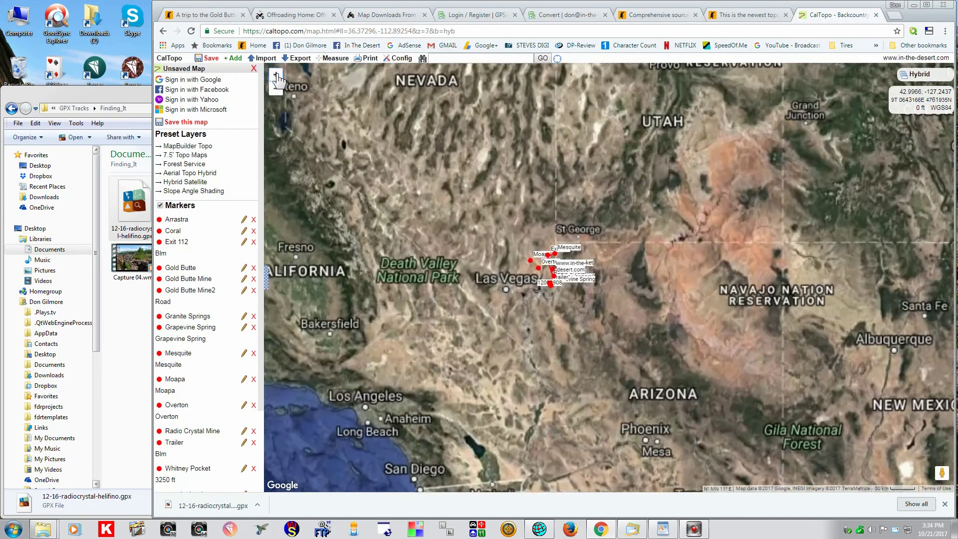
pyautogui.click(276, 75)
pyautogui.doubleClick(276, 75)
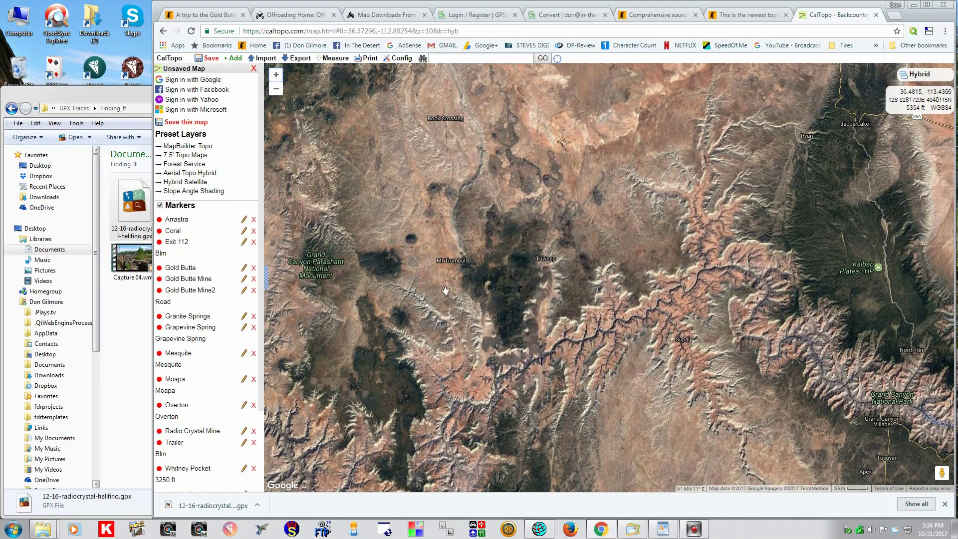
pyautogui.moveTo(445, 289); pyautogui.dragTo(818, 290)
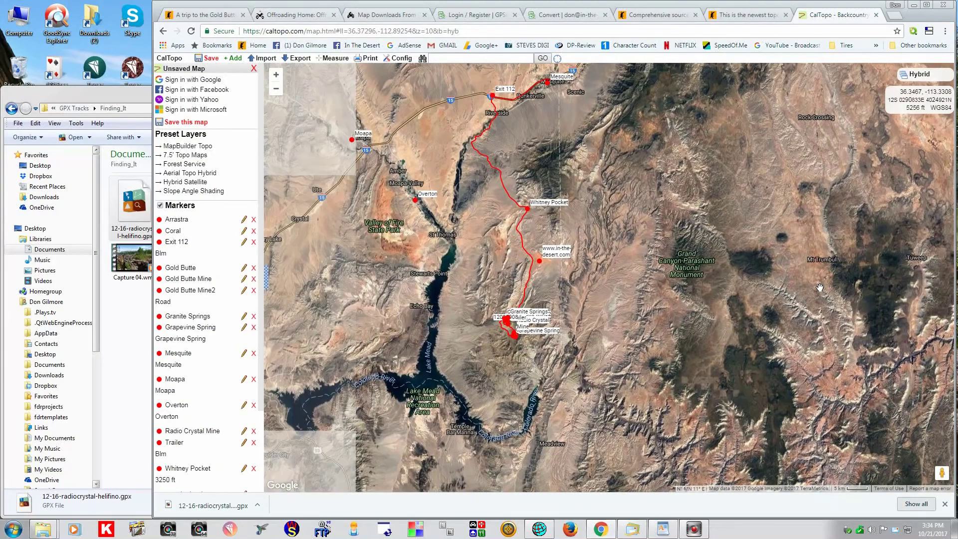
# Zoom in two more levels and centre the route around Radio Crystal Mine.
pyautogui.click(276, 76)
pyautogui.click(276, 75)
pyautogui.moveTo(513, 190); pyautogui.dragTo(492, 47)
pyautogui.scroll(1, 455, 301)
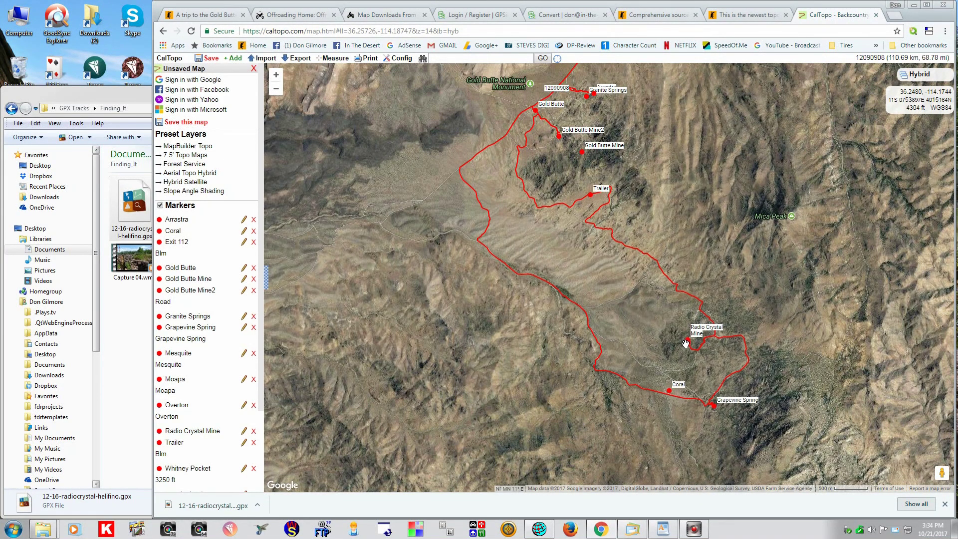
pyautogui.moveTo(652, 338); pyautogui.dragTo(640, 322)
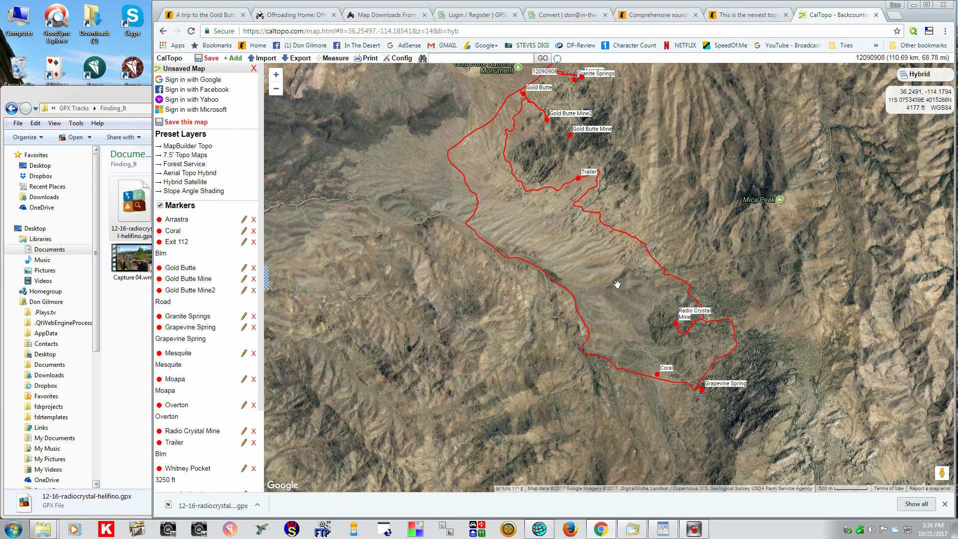
# Switch to USGS 7.5' topo, raise the layer opacity to 64%, and add MapBuilder Overlay.
pyautogui.click(199, 155)
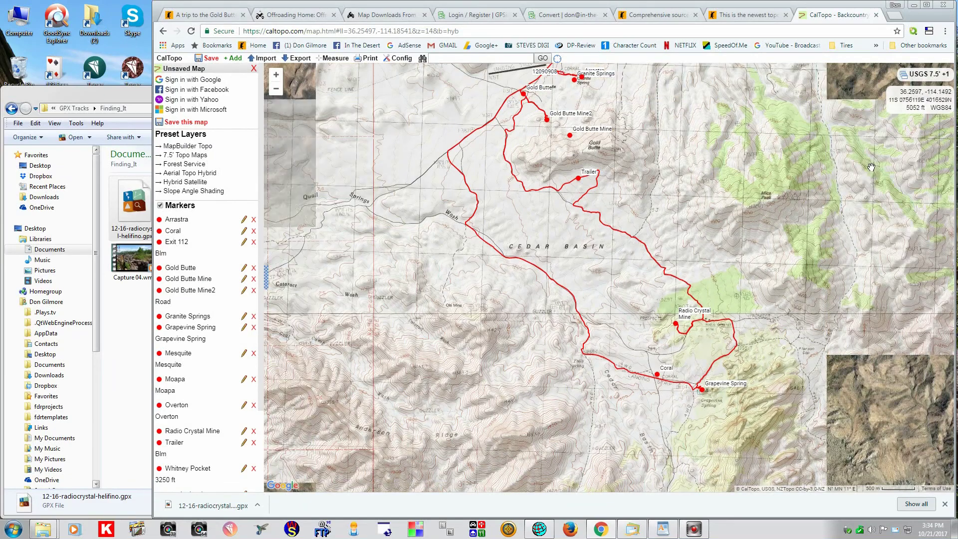
pyautogui.moveTo(925, 82)
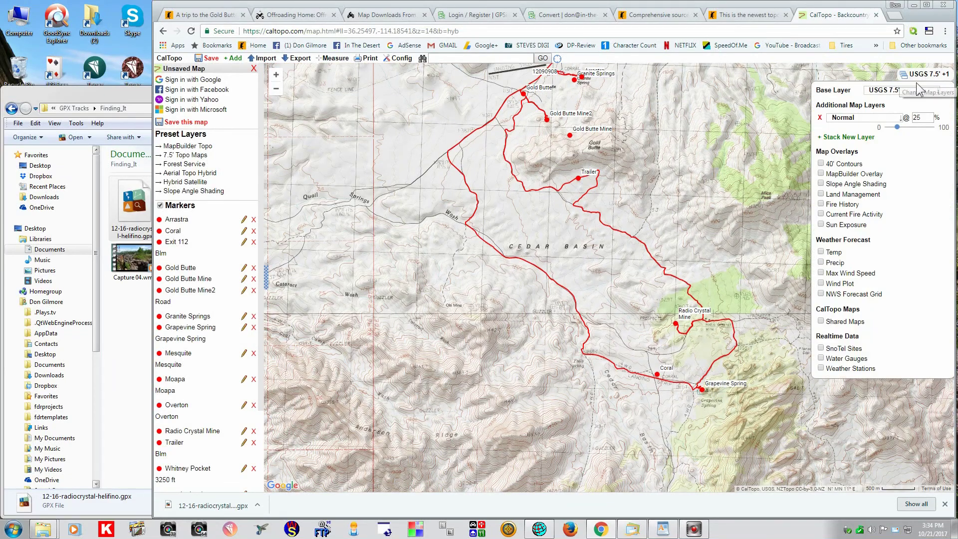
pyautogui.moveTo(897, 127); pyautogui.dragTo(911, 127)
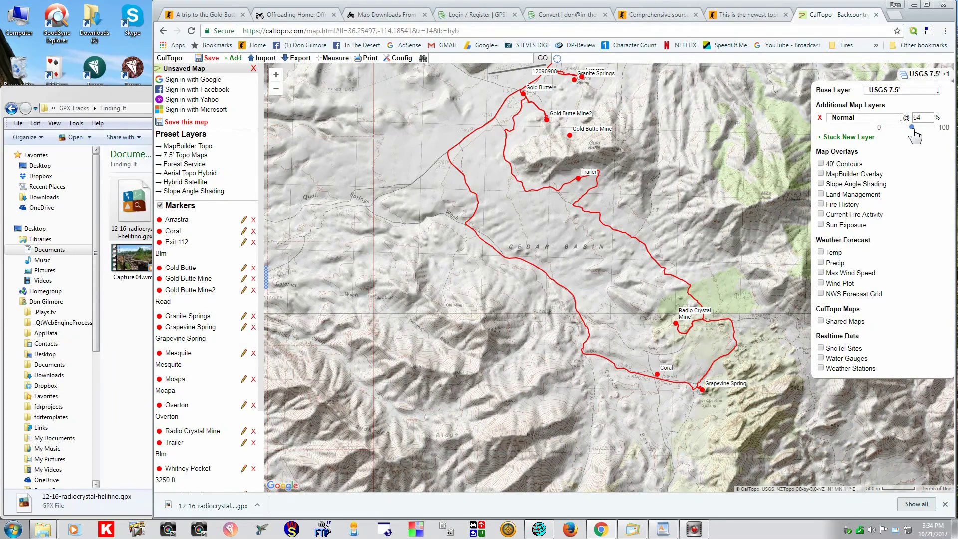
pyautogui.click(820, 174)
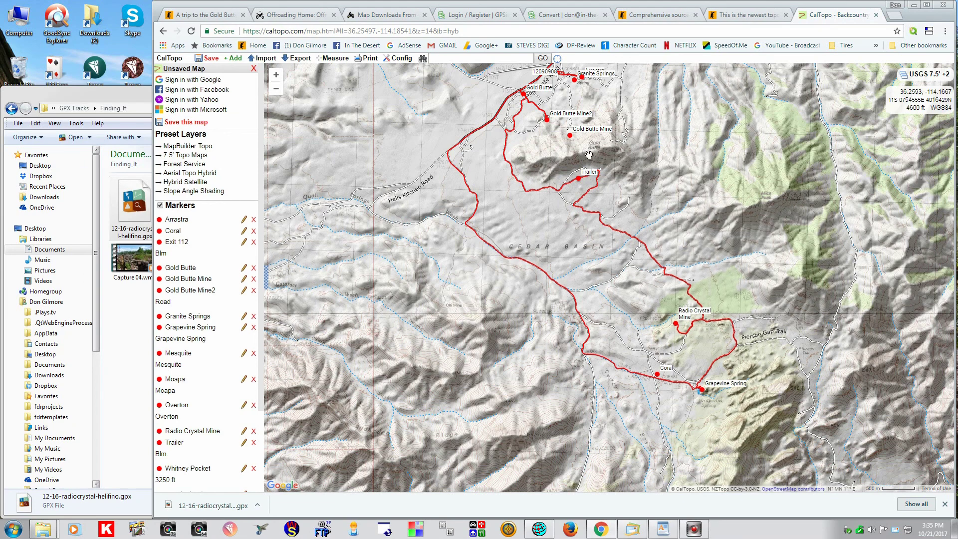
# Zoom in two levels and centre the topo map on Radio Crystal Mine.
pyautogui.click(233, 59)
pyautogui.click(276, 78)
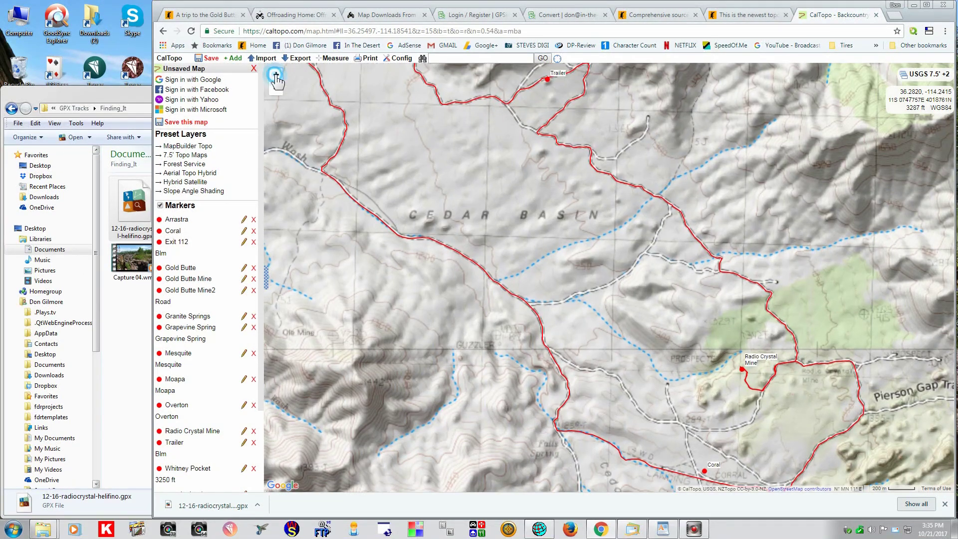
pyautogui.click(276, 78)
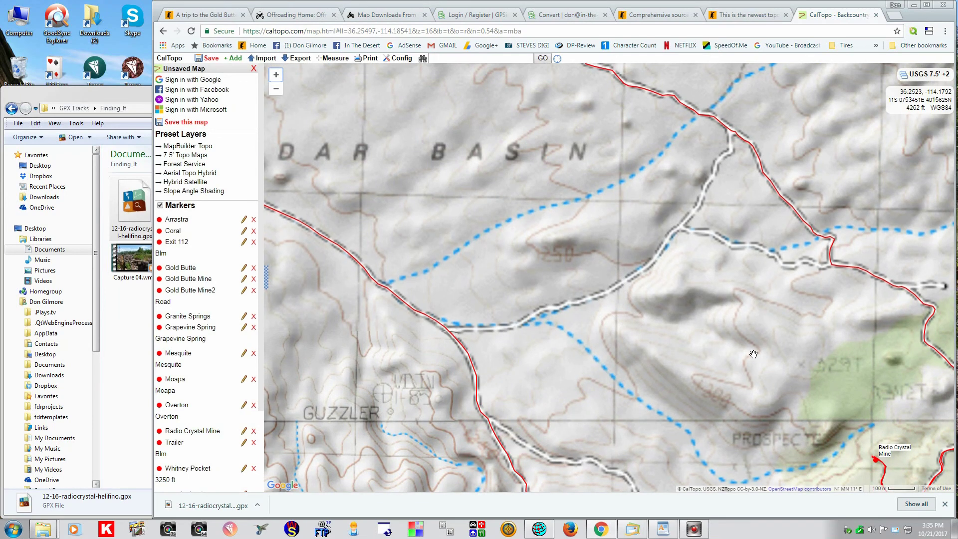
pyautogui.moveTo(754, 375); pyautogui.dragTo(660, 208)
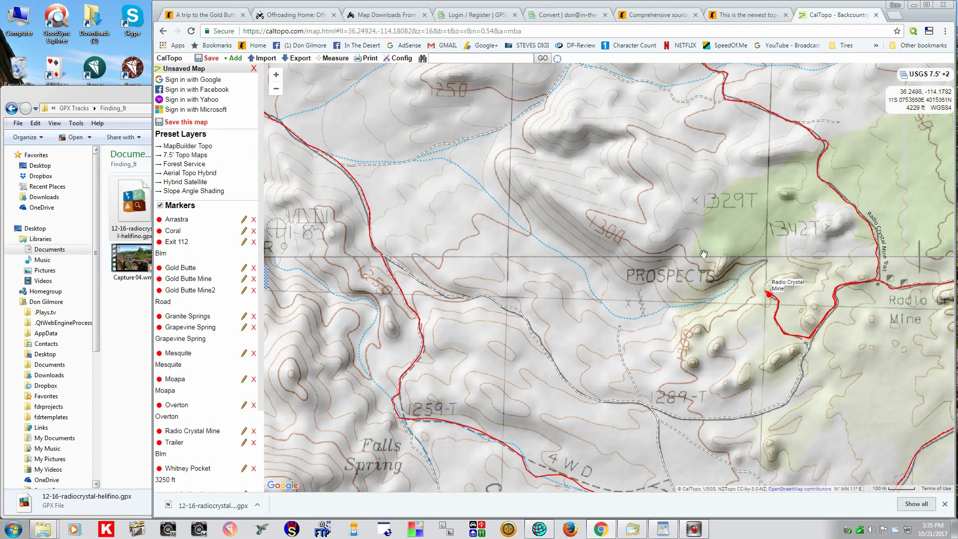
pyautogui.moveTo(688, 233); pyautogui.dragTo(648, 212)
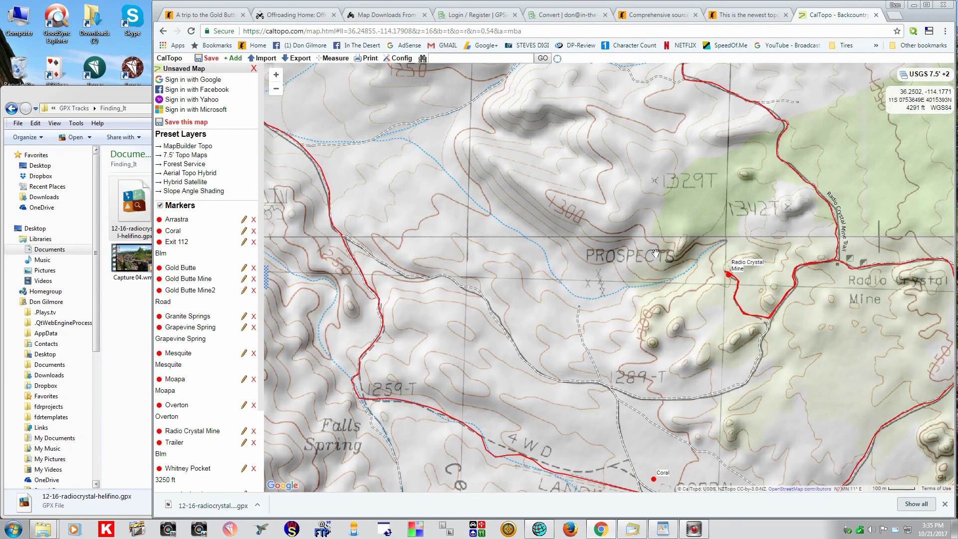
# Pan south along the track toward Coral, then back north-west along Radio Crystal Mine Trail.
pyautogui.moveTo(657, 254)
pyautogui.mouseDown()
pyautogui.moveTo(637, 163)
pyautogui.moveTo(585, 131)
pyautogui.mouseUp()
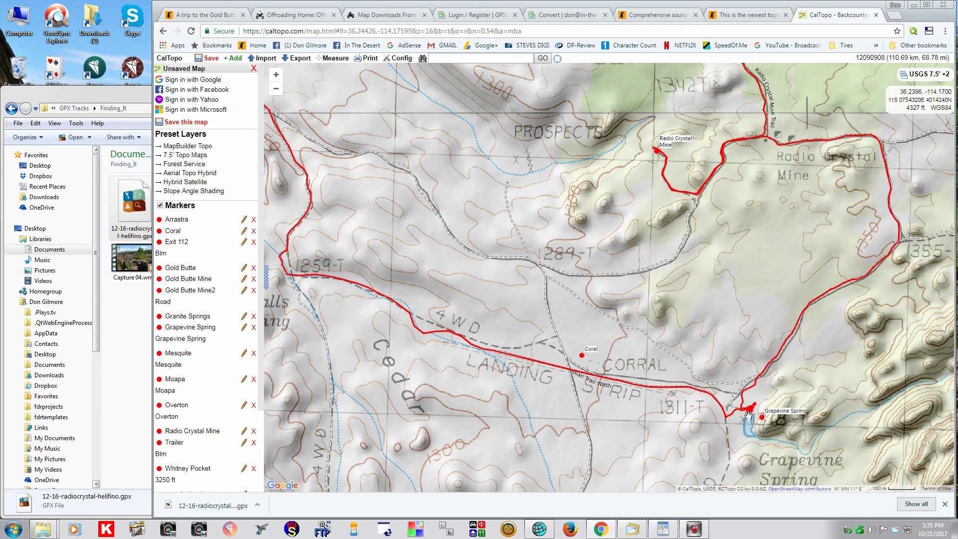
pyautogui.moveTo(737, 189); pyautogui.dragTo(715, 381)
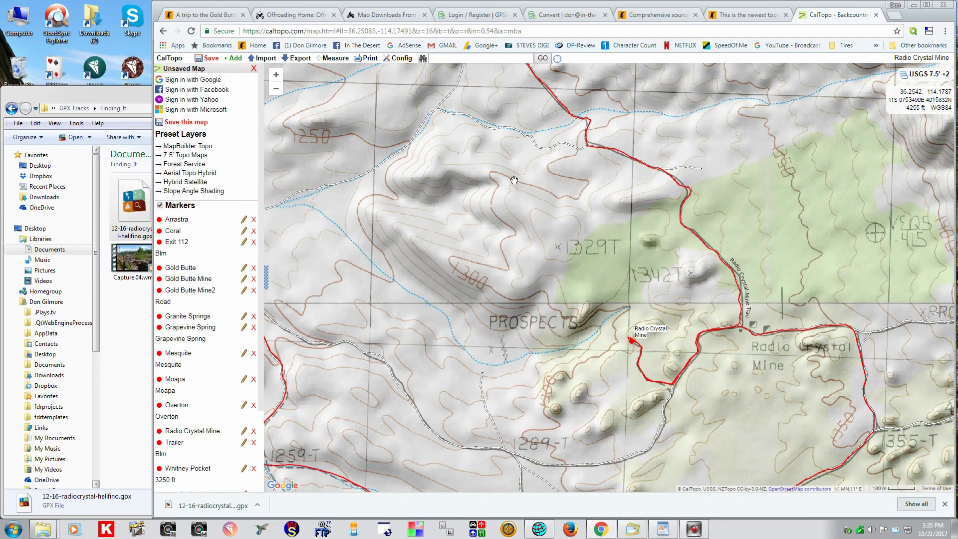
pyautogui.moveTo(514, 180)
pyautogui.mouseDown()
pyautogui.moveTo(610, 281)
pyautogui.moveTo(649, 394)
pyautogui.mouseUp()
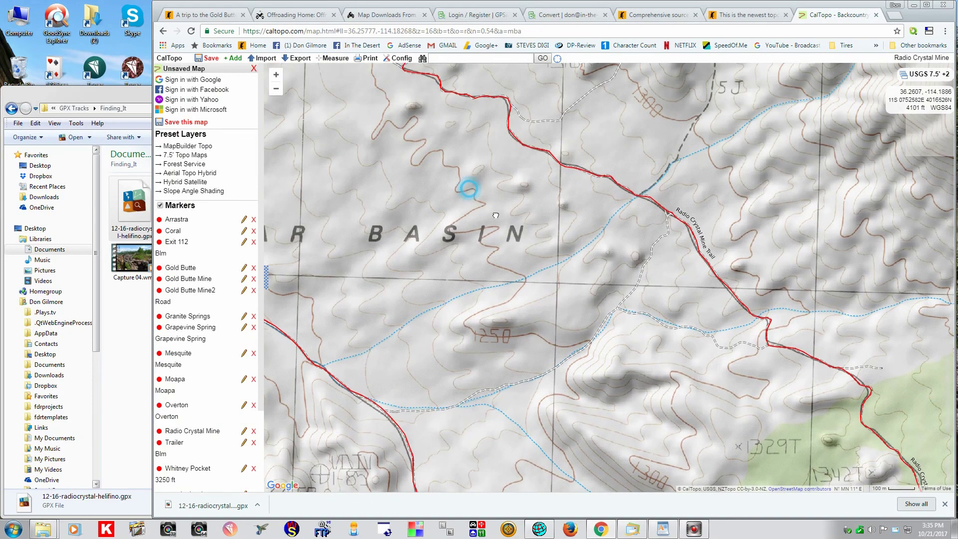
# Pan from Cedar Basin and the Trailer marker north past Gold Butte Mine2 to Arrastra.
pyautogui.moveTo(466, 128); pyautogui.dragTo(732, 366)
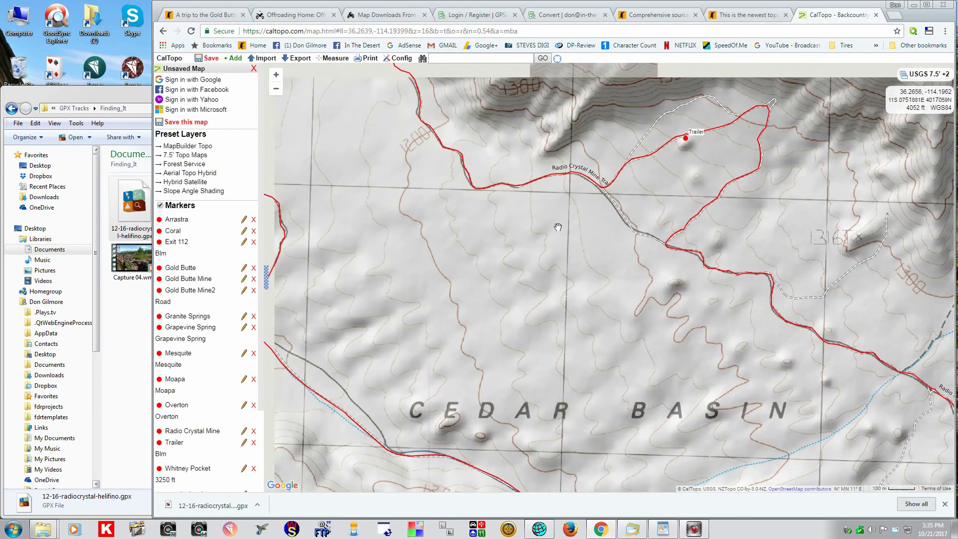
pyautogui.moveTo(514, 228); pyautogui.dragTo(714, 390)
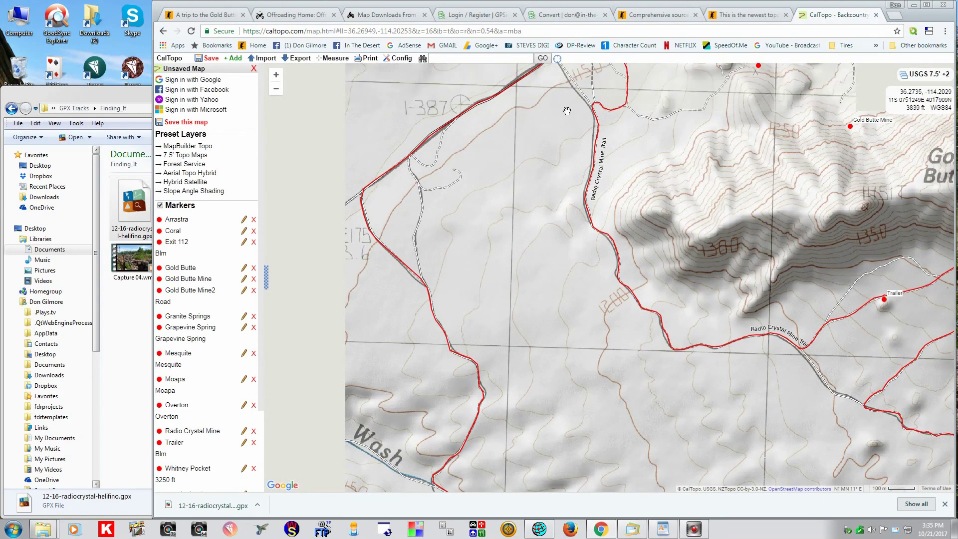
pyautogui.moveTo(686, 75); pyautogui.dragTo(680, 226)
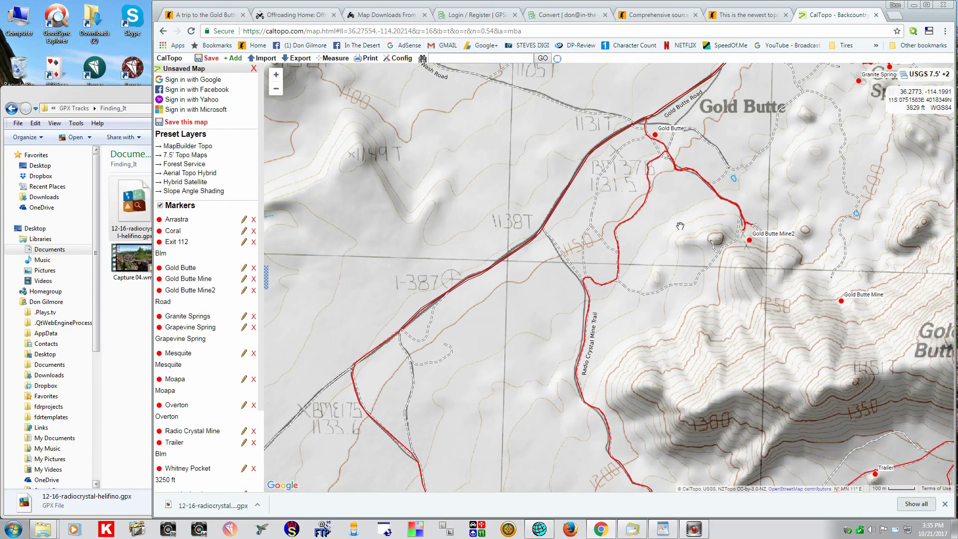
pyautogui.moveTo(680, 226); pyautogui.dragTo(596, 329)
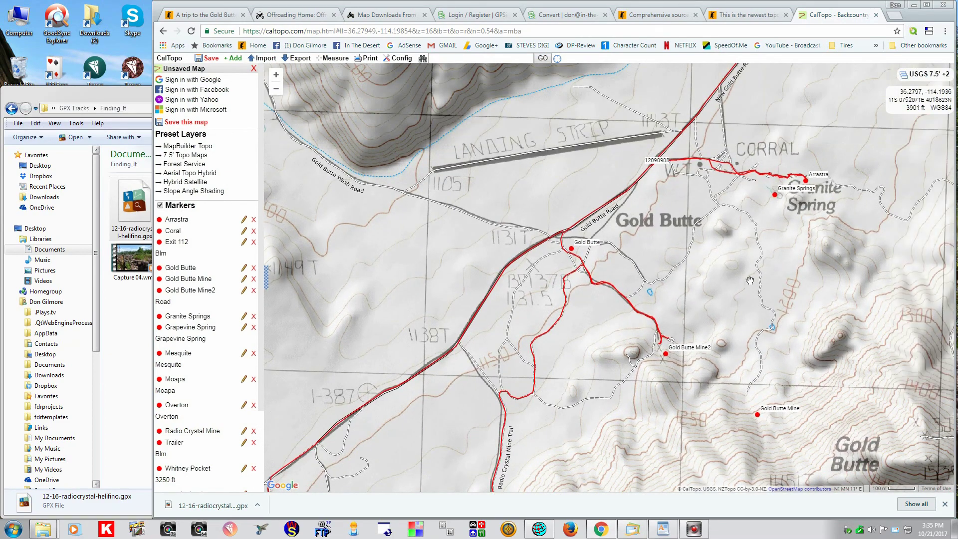
pyautogui.moveTo(745, 275); pyautogui.dragTo(692, 306)
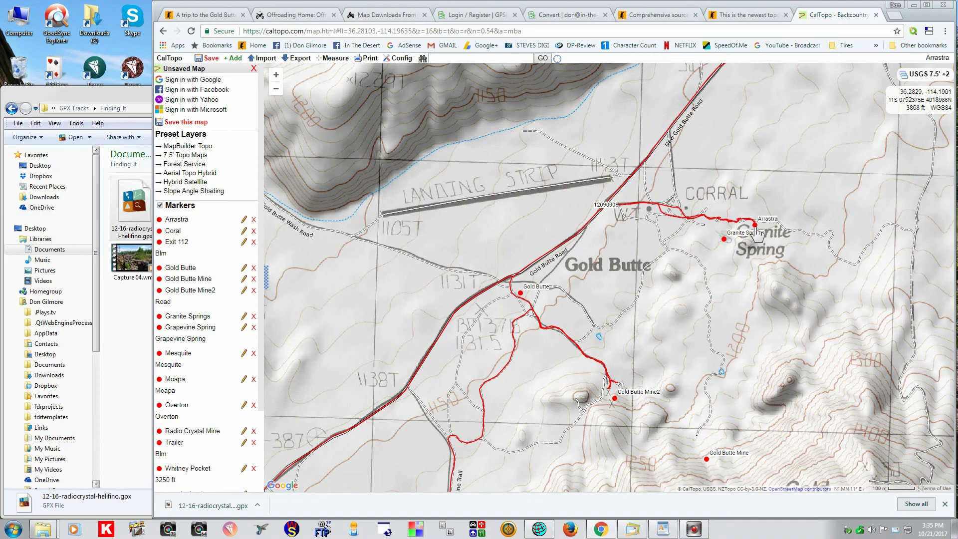
# Pan back south along Radio Crystal Mine Trail, then north again to Gold Butte and Arrastra.
pyautogui.moveTo(756, 230)
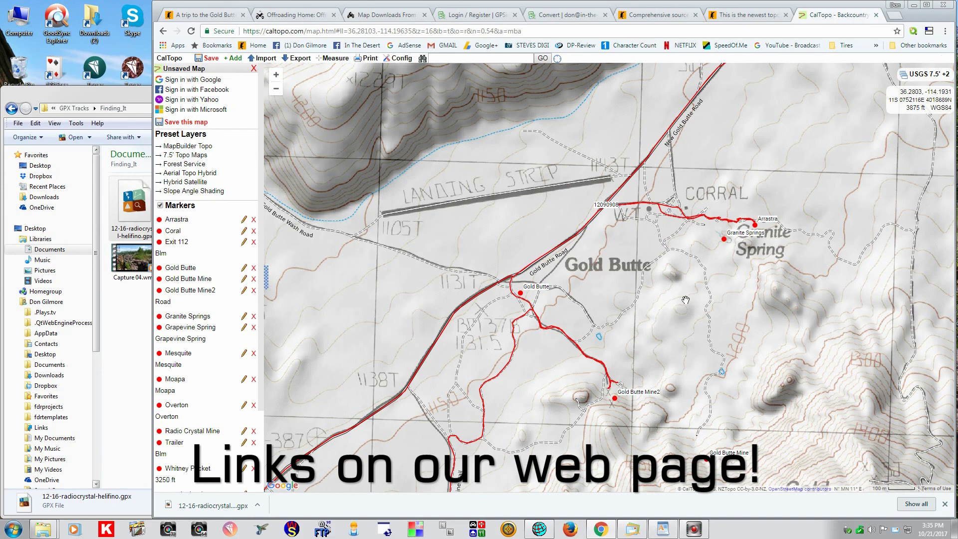
pyautogui.moveTo(671, 293); pyautogui.dragTo(655, 172)
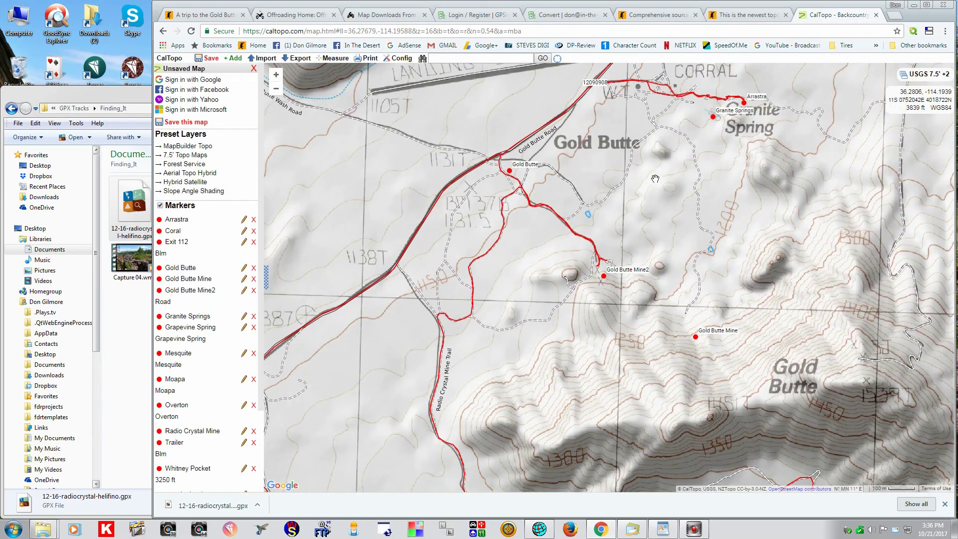
pyautogui.moveTo(678, 258); pyautogui.dragTo(712, 156)
pyautogui.moveTo(665, 320); pyautogui.dragTo(716, 203)
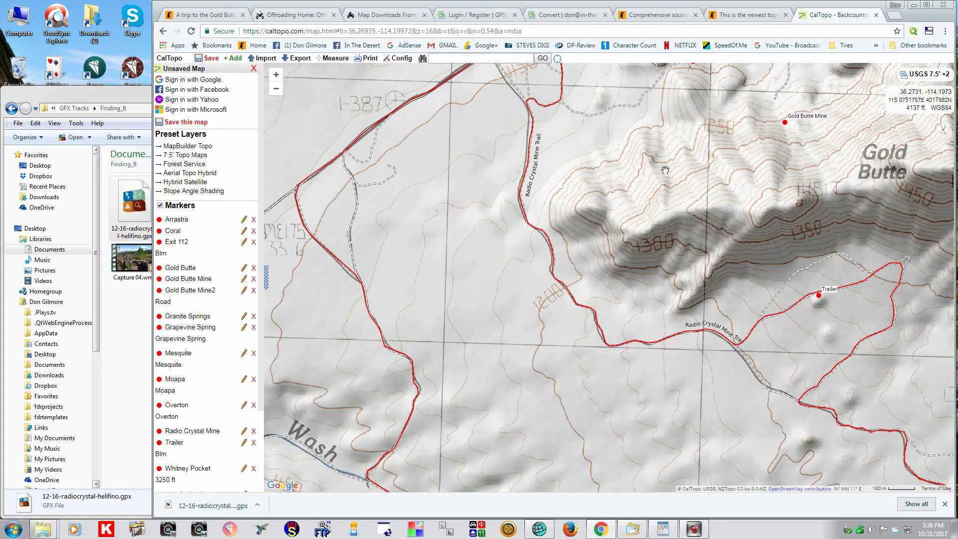
pyautogui.moveTo(630, 204); pyautogui.dragTo(648, 320)
pyautogui.moveTo(627, 198); pyautogui.dragTo(632, 273)
pyautogui.click(455, 196)
pyautogui.moveTo(456, 195); pyautogui.dragTo(491, 205)
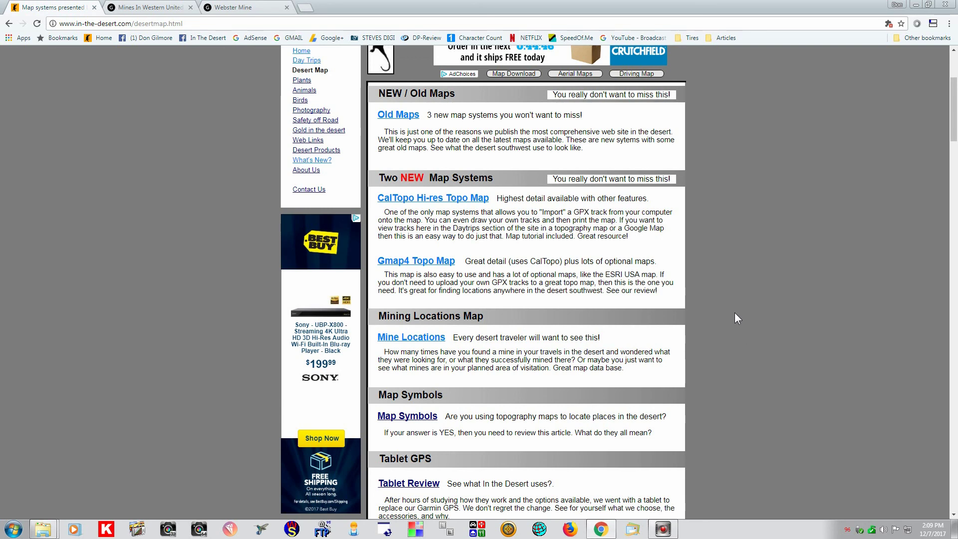
# Open the Mine Locations link from In the Desert's Desert Map page.
pyautogui.scroll(4, 734, 312)
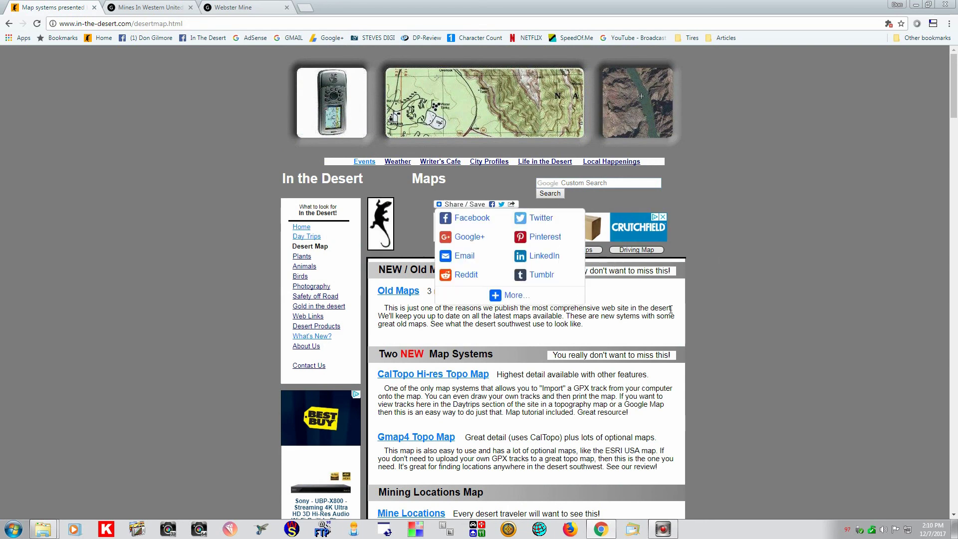
pyautogui.scroll(-5, 710, 321)
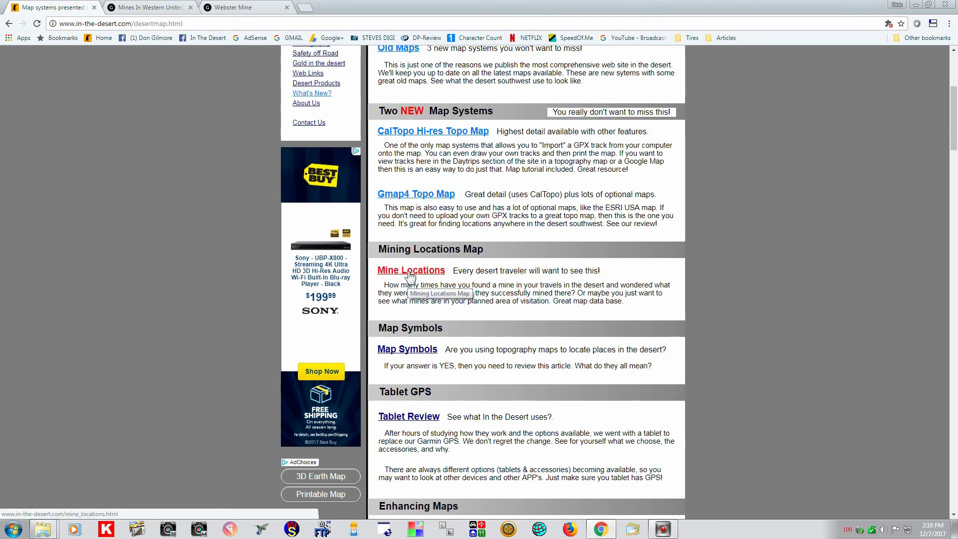
pyautogui.click(407, 272)
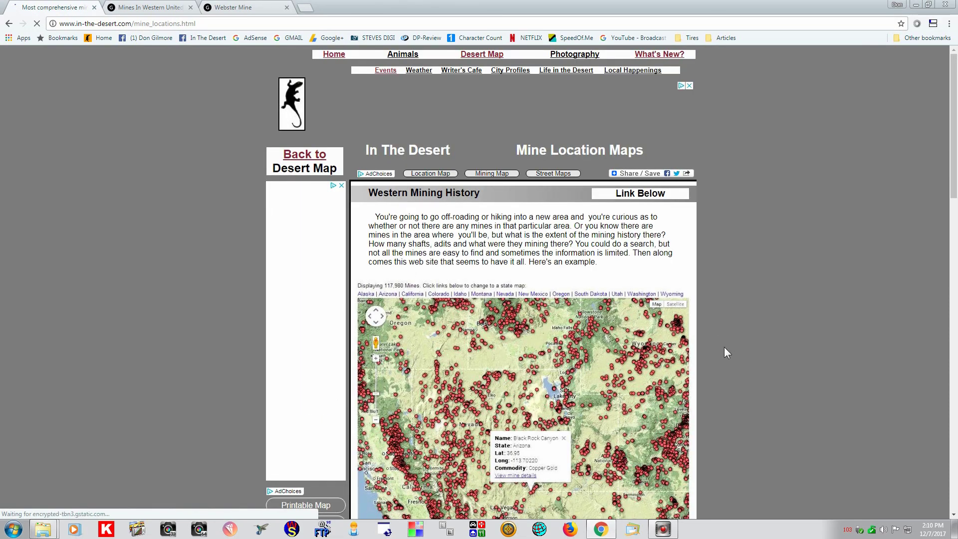
# Switch to the 'Mines In Western United States' tab showing the MRDS mines map and Latest Mine Updates.
pyautogui.scroll(-10, 723, 346)
pyautogui.scroll(-9, 746, 314)
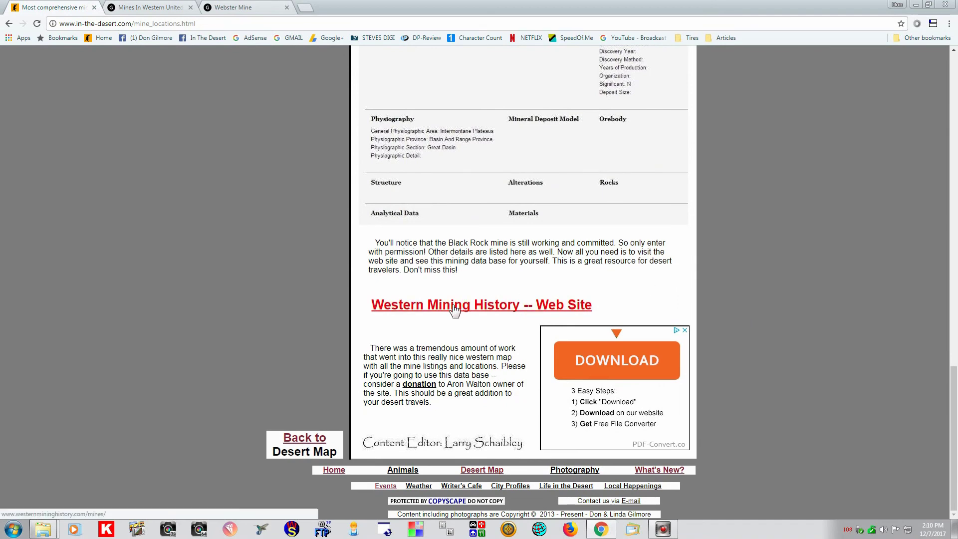
pyautogui.click(152, 8)
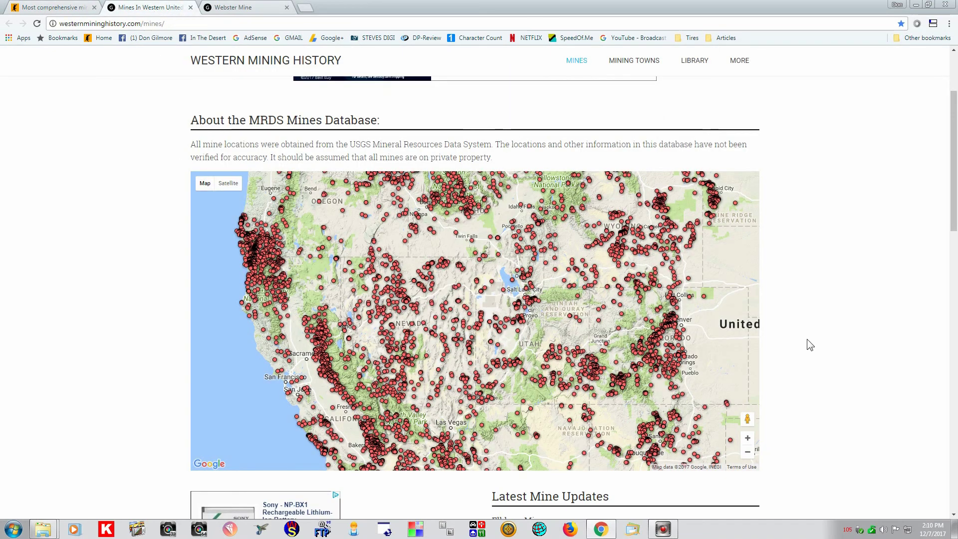
pyautogui.scroll(-2, 804, 339)
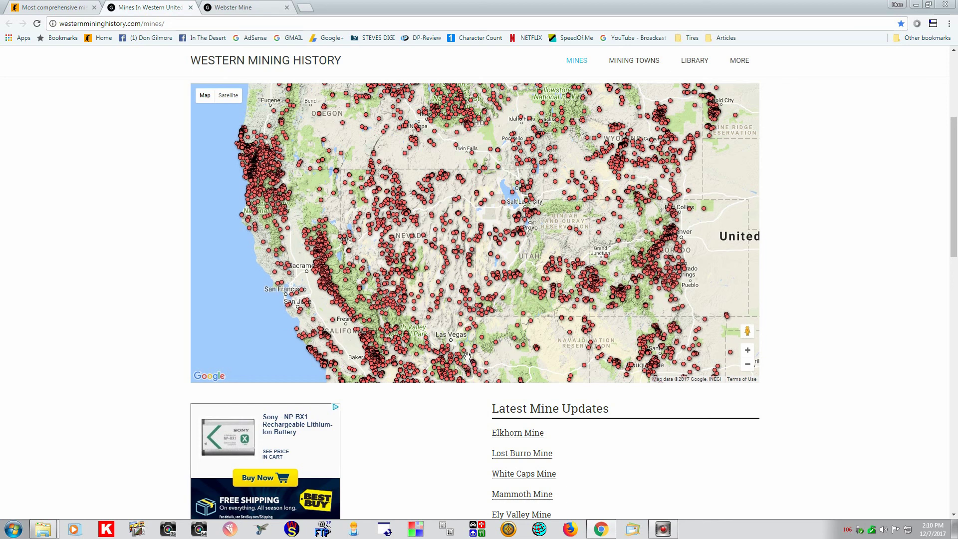
# Open the Webster Mine tab and read its Mine Info and MRDS details naming Radio Crystal Mine.
pyautogui.click(248, 8)
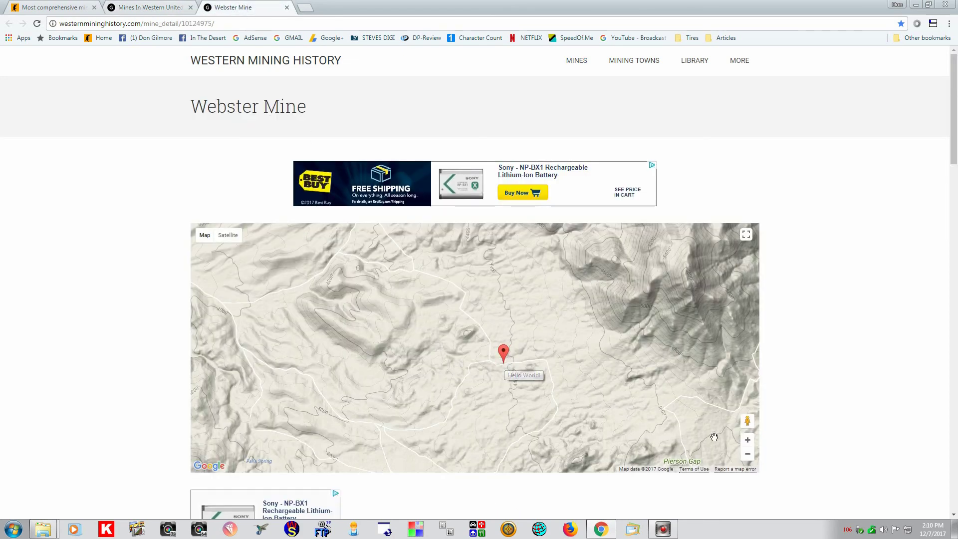
pyautogui.scroll(-5, 792, 390)
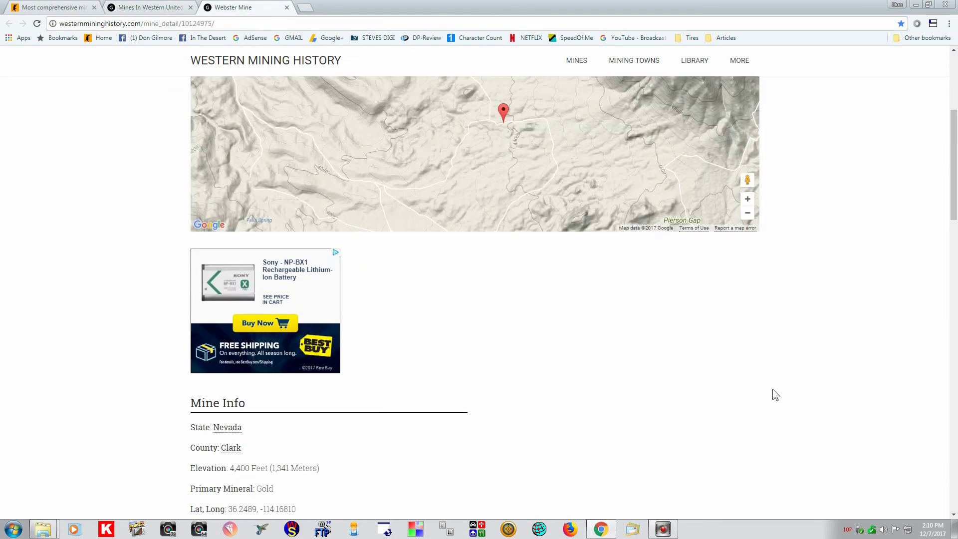
pyautogui.scroll(-4, 735, 379)
pyautogui.scroll(-3, 780, 360)
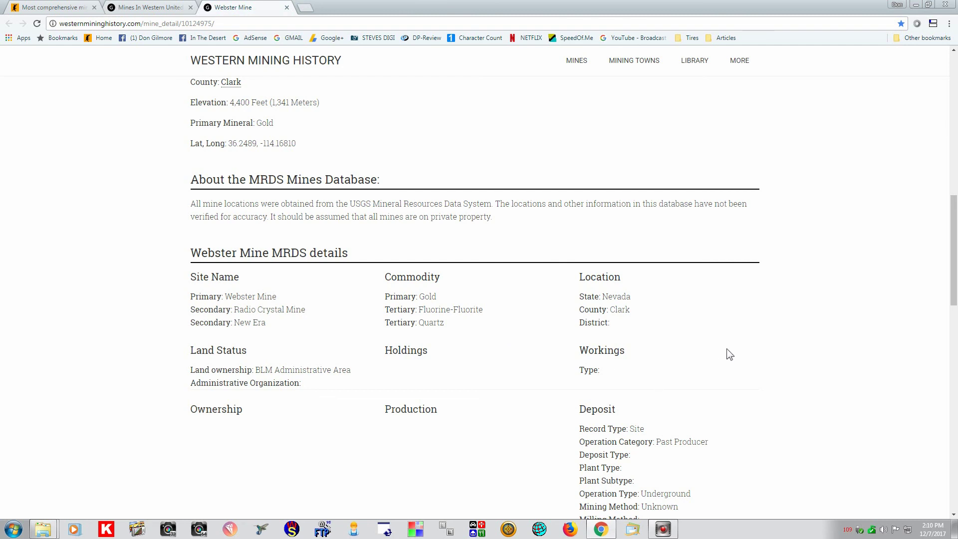
pyautogui.scroll(-5, 735, 343)
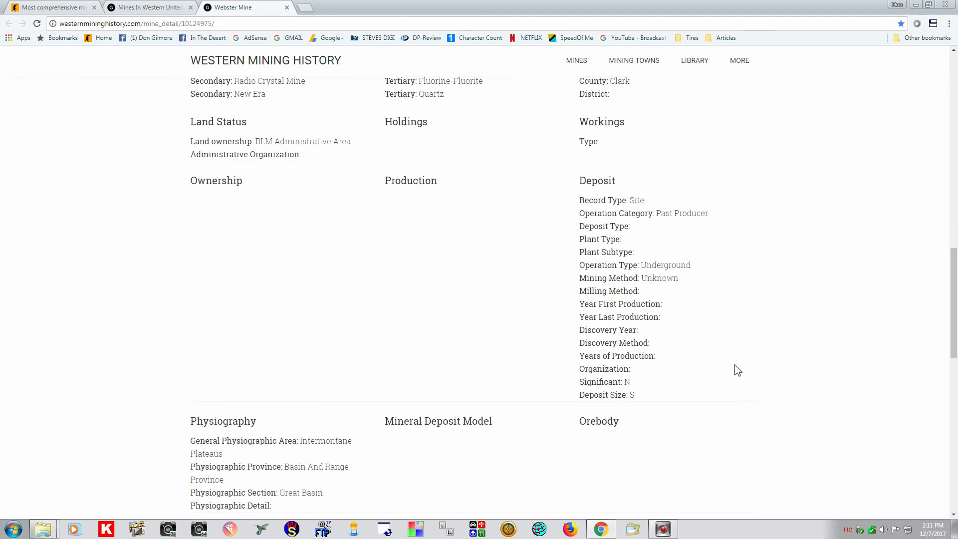
pyautogui.scroll(11, 729, 363)
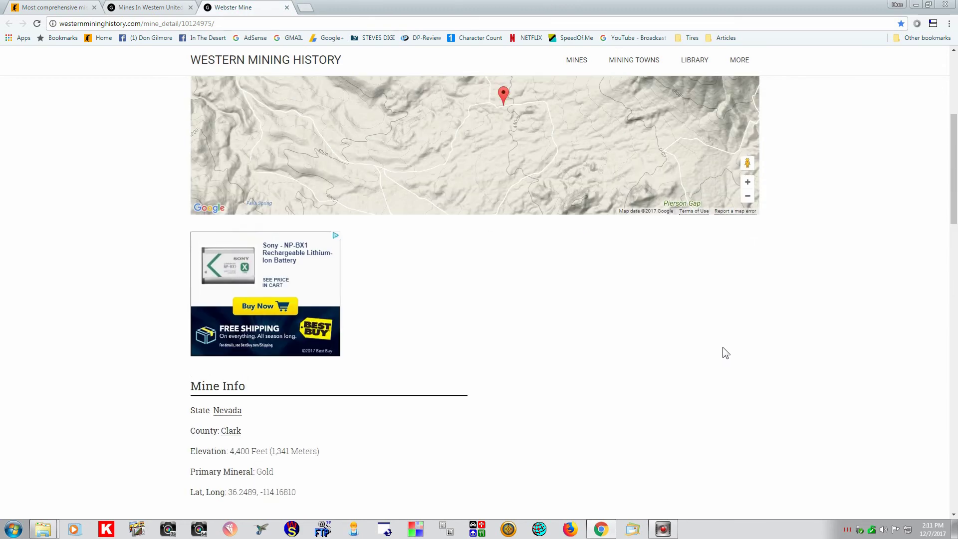
pyautogui.scroll(5, 723, 346)
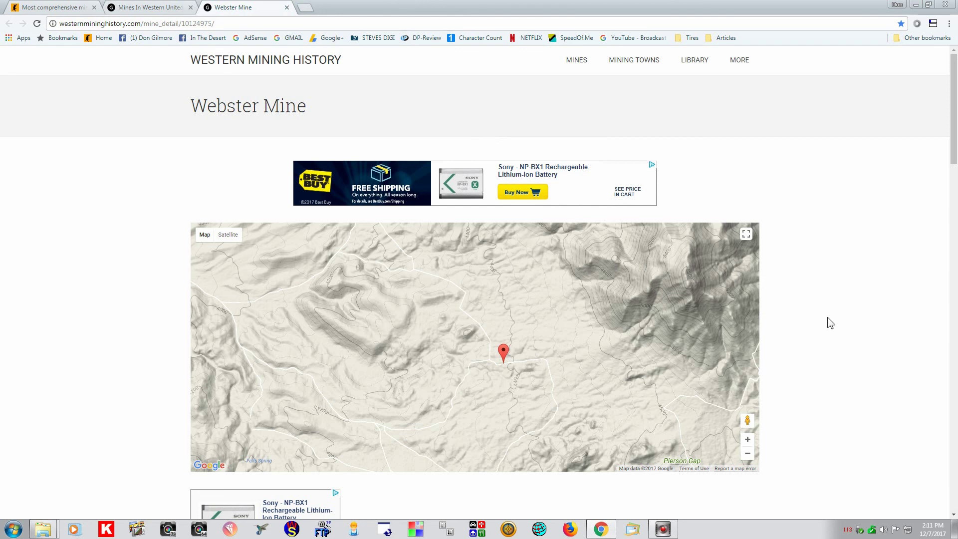
pyautogui.scroll(-1, 827, 318)
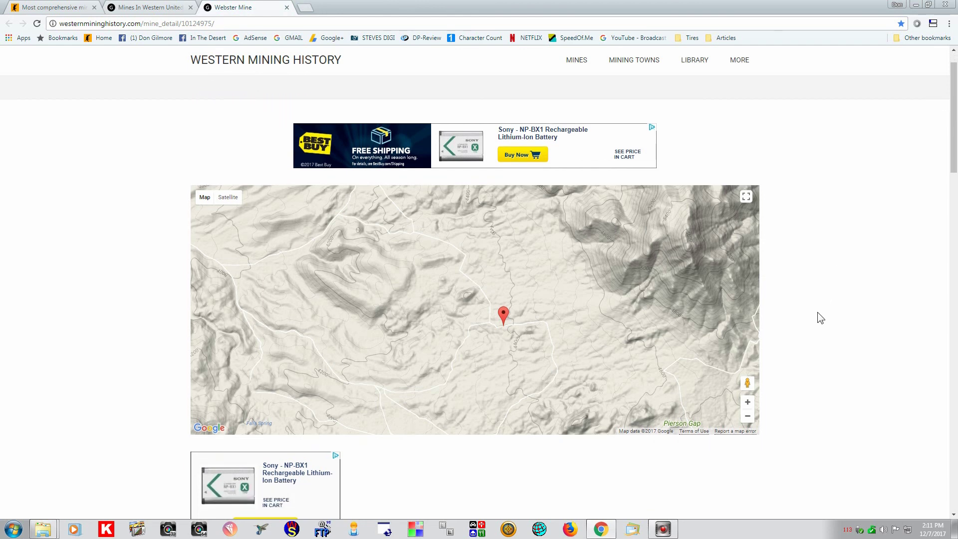